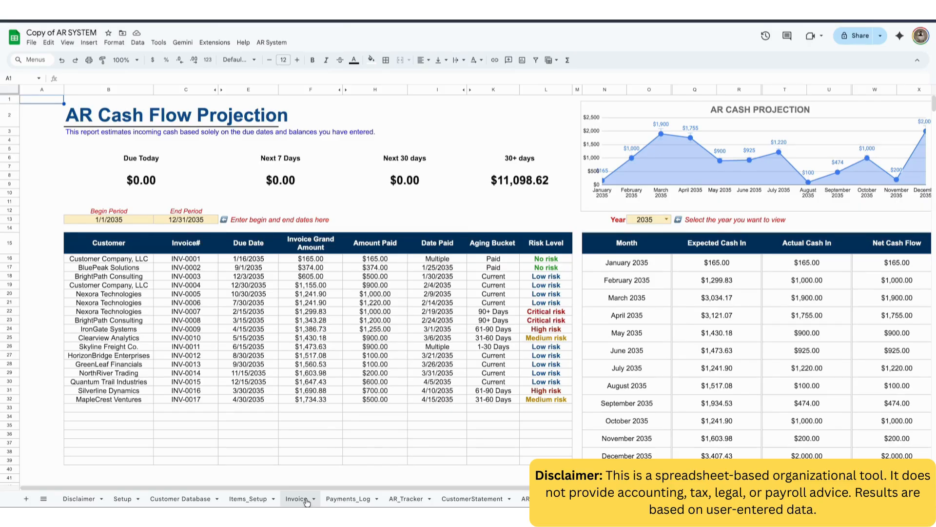
# Step: Review the Invoice sheet and the CustomerStatement sheet, including the AR System options for previewing and sending documents
pyautogui.click(306, 500)
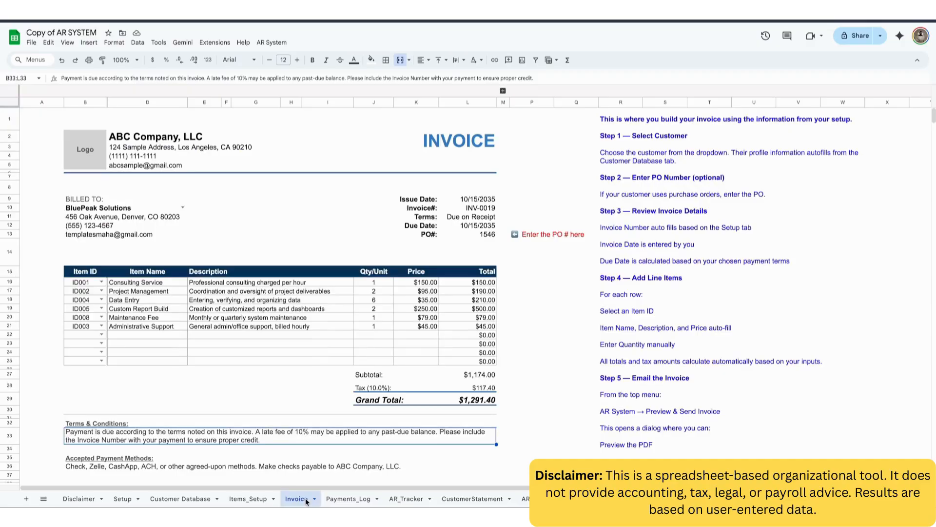
pyautogui.click(520, 466)
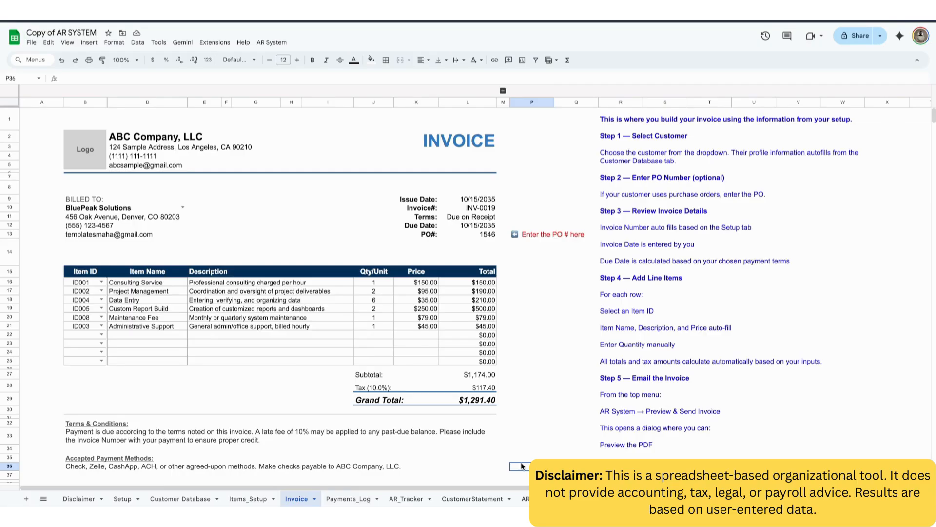
pyautogui.click(475, 498)
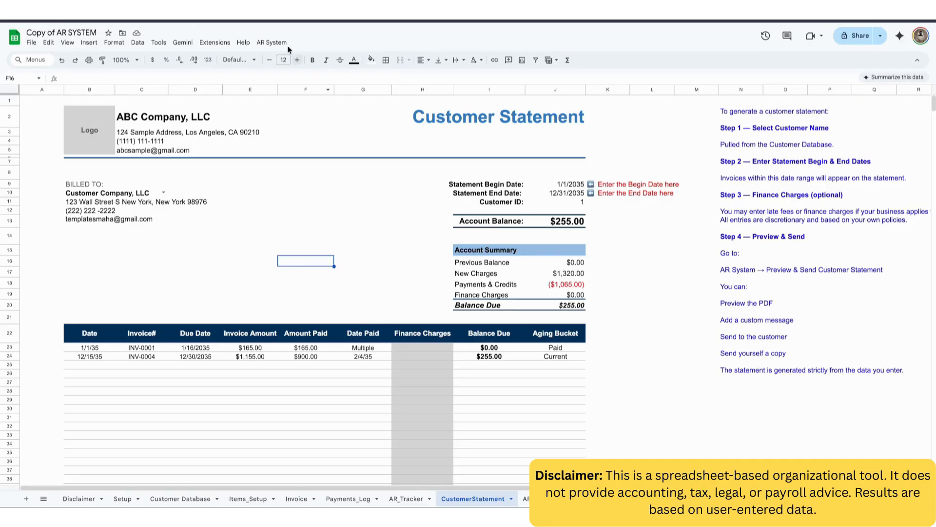
pyautogui.click(271, 42)
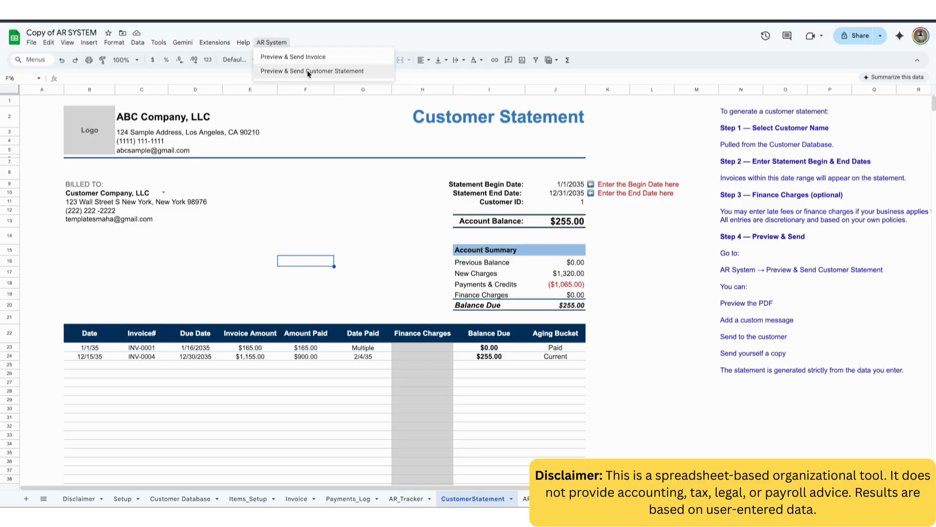
pyautogui.click(637, 347)
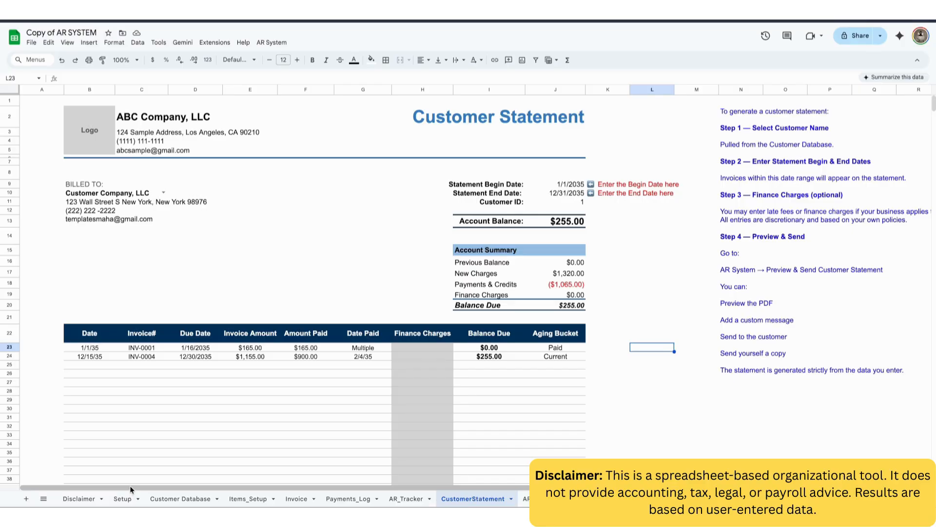
# Step: Review the Setup sheet's company name cell and its Customer Type, Lead Source and Account Status option lists
pyautogui.click(123, 498)
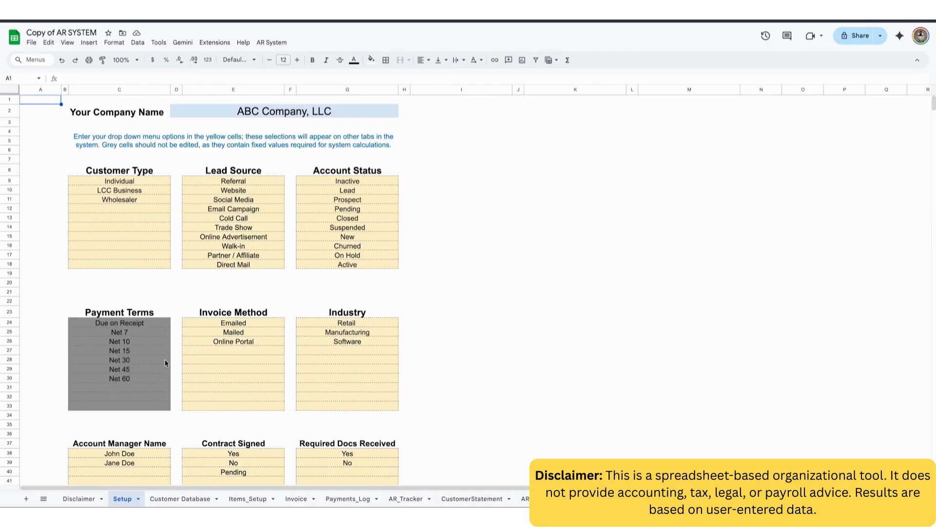
pyautogui.click(245, 113)
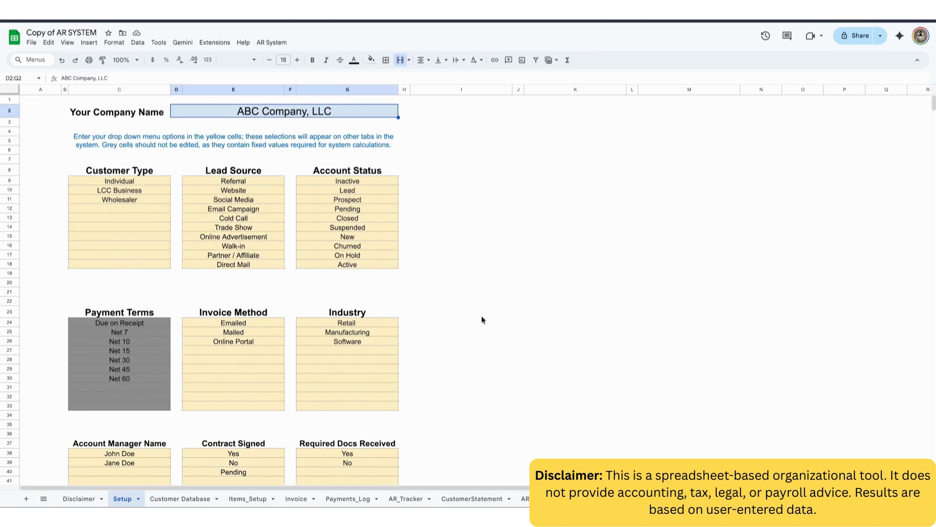
pyautogui.click(491, 293)
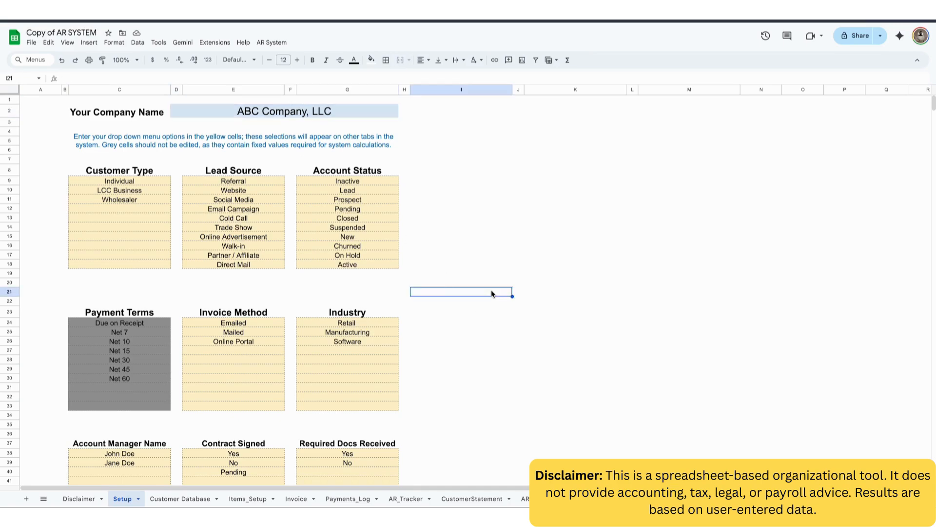
pyautogui.moveTo(73, 183); pyautogui.dragTo(95, 262)
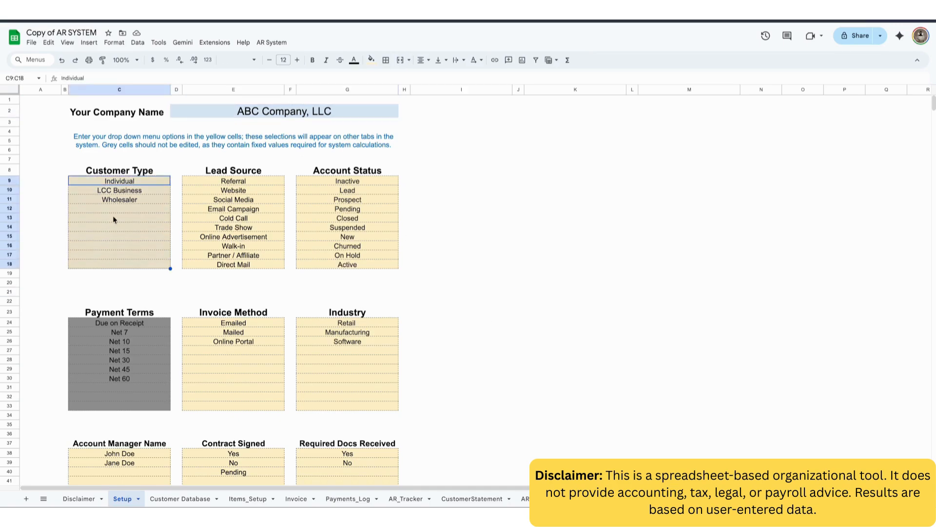
pyautogui.moveTo(199, 192); pyautogui.dragTo(205, 266)
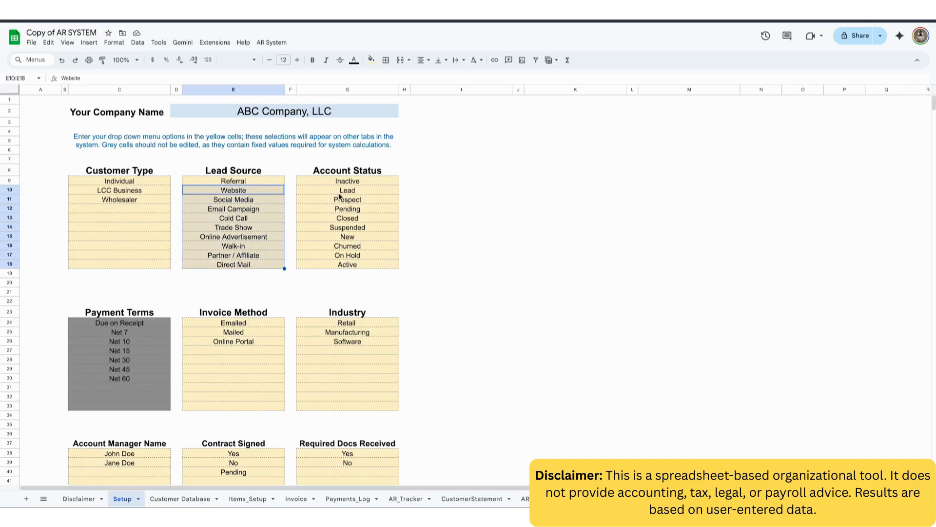
pyautogui.moveTo(341, 192); pyautogui.dragTo(343, 265)
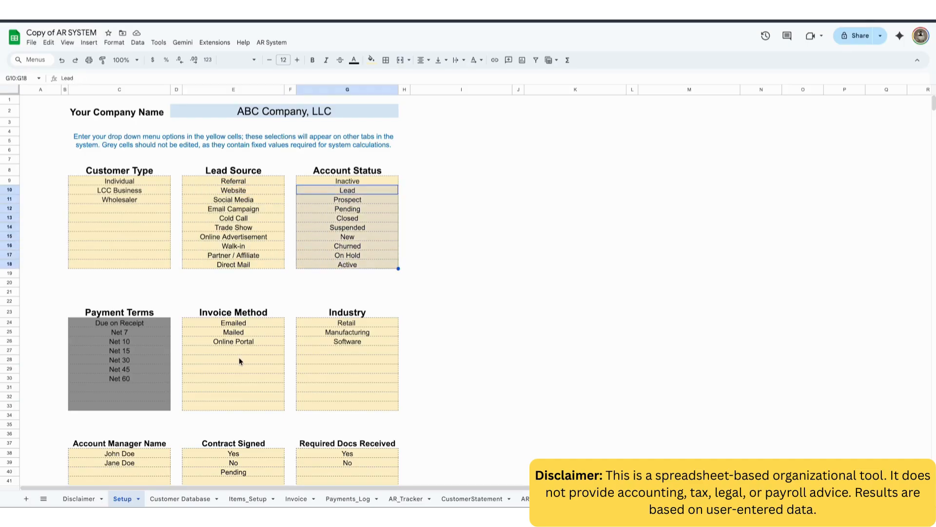
# Step: Examine the Payment Terms list and the Invoice Info Set up values for start invoice number and number padding on the Setup sheet
pyautogui.scroll(-3, 241, 360)
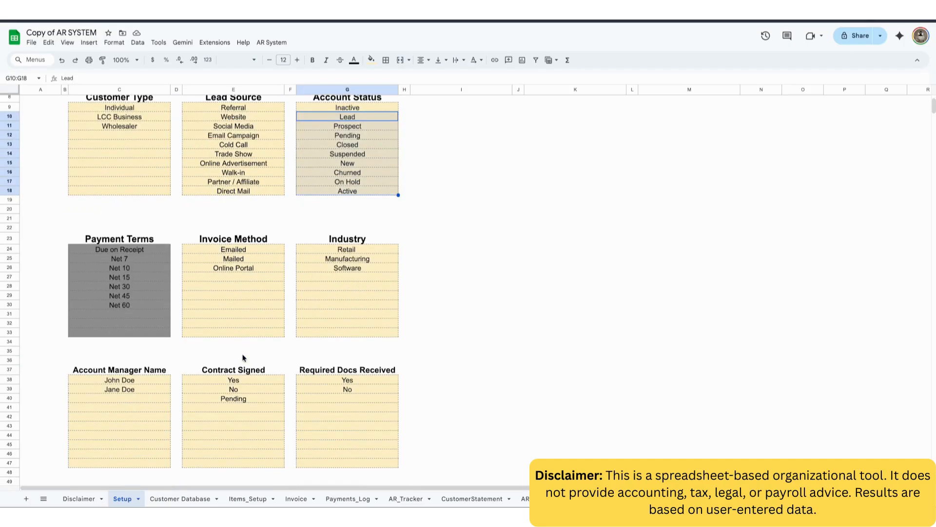
pyautogui.moveTo(124, 253); pyautogui.dragTo(126, 334)
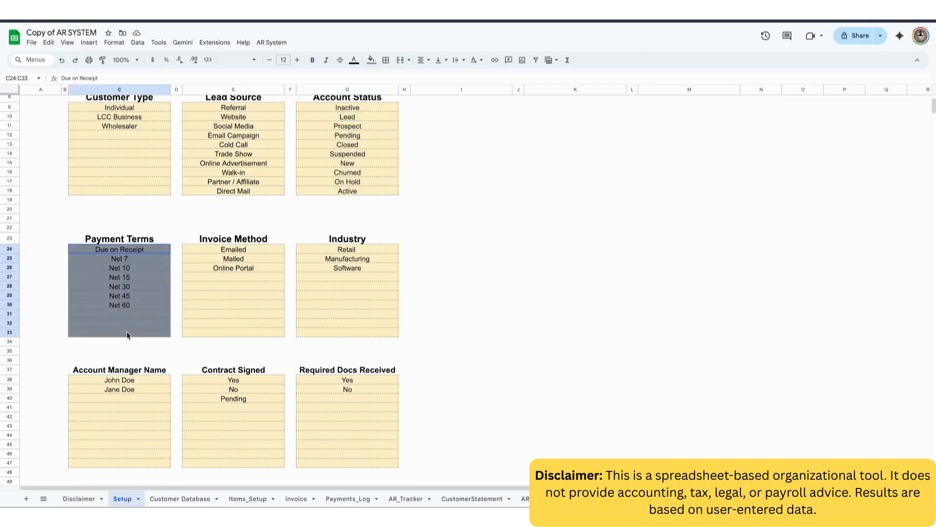
pyautogui.scroll(-9, 248, 372)
pyautogui.scroll(-4, 248, 372)
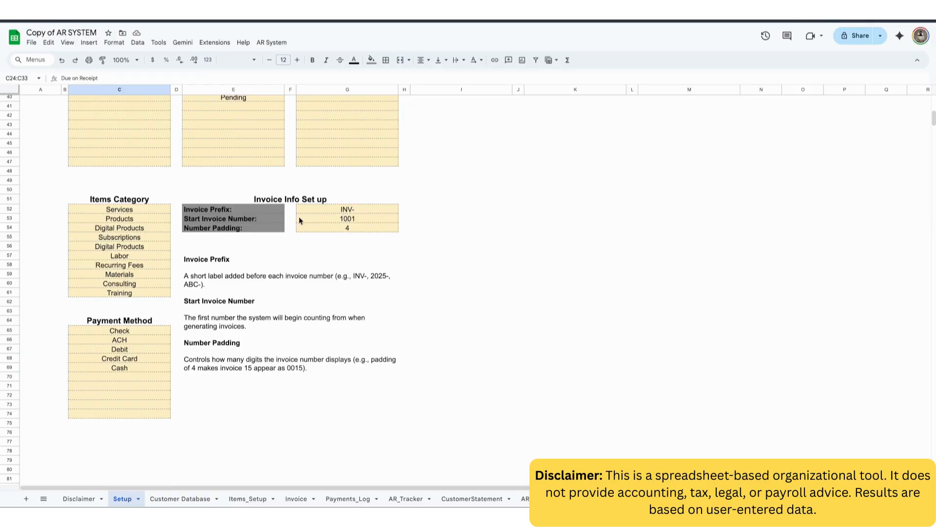
pyautogui.click(348, 218)
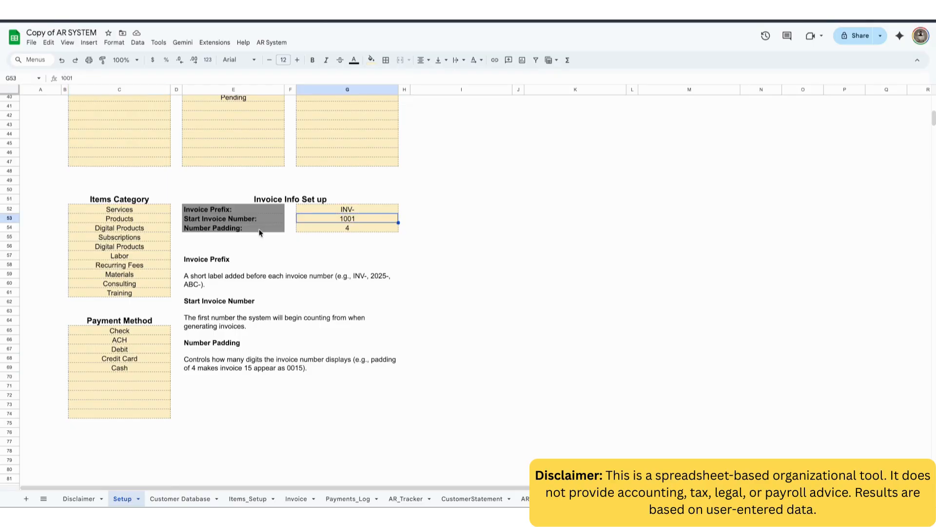
pyautogui.click(351, 225)
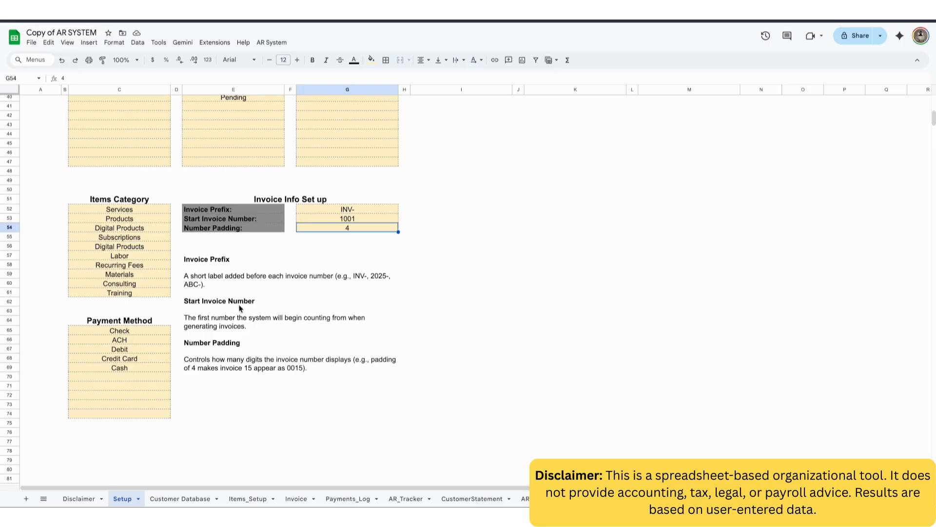
# Step: Open the Customer Database sheet and view its Account Owner and Customer Information columns
pyautogui.click(168, 500)
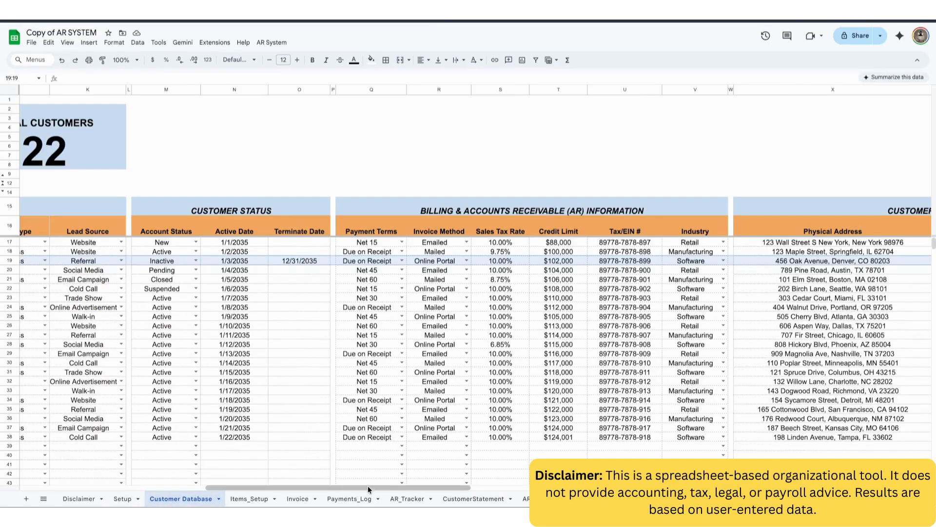
pyautogui.moveTo(368, 486); pyautogui.dragTo(209, 487)
pyautogui.click(171, 456)
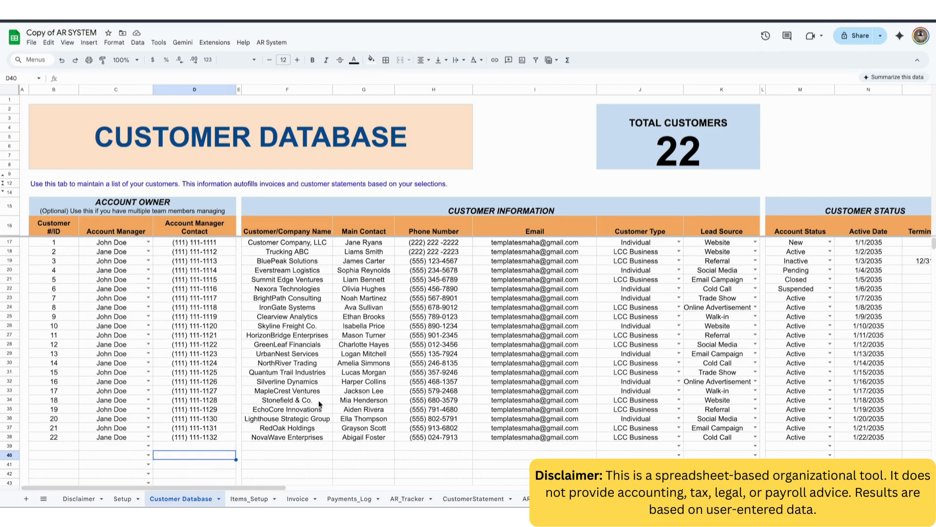
# Step: Inspect the choices for Customer Type, Lead Source, Account Status and Payment Terms in the first empty customer row
pyautogui.moveTo(275, 487); pyautogui.dragTo(346, 487)
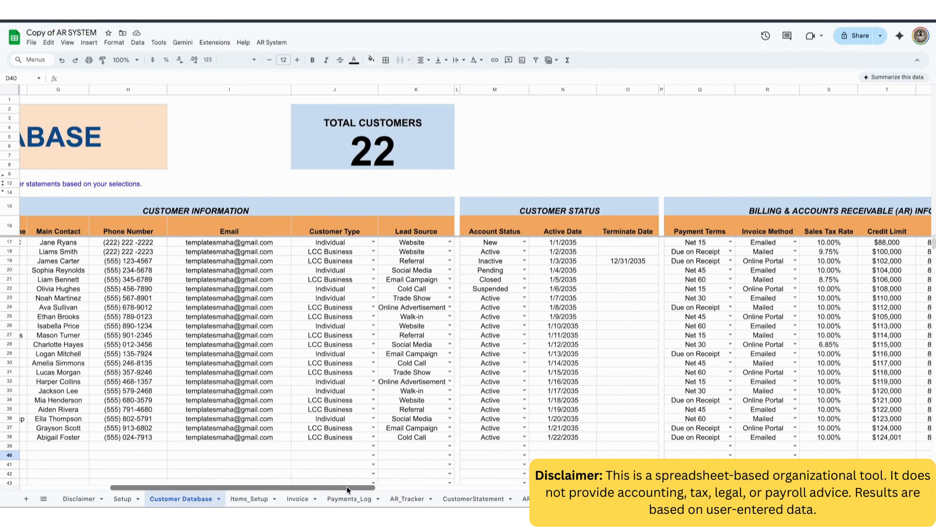
pyautogui.click(373, 446)
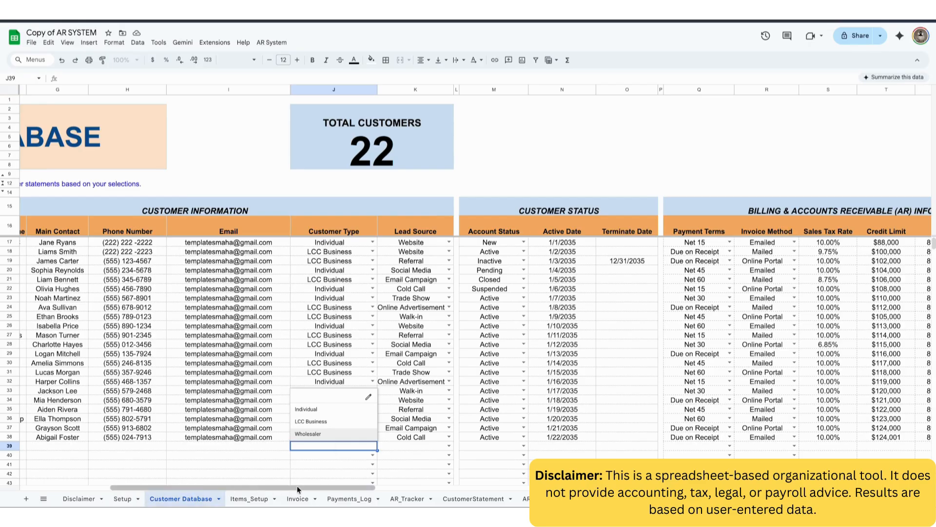
pyautogui.click(419, 466)
pyautogui.click(448, 446)
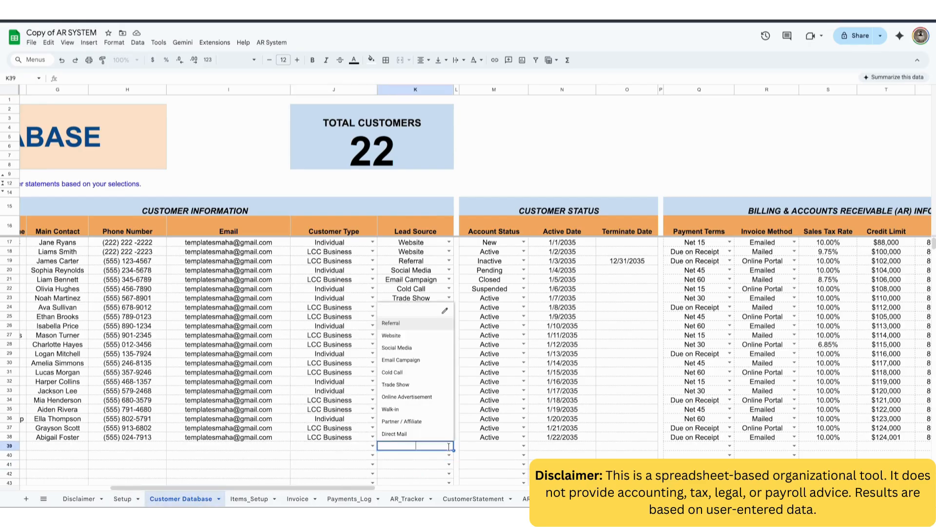
pyautogui.click(509, 445)
pyautogui.click(524, 446)
pyautogui.click(684, 447)
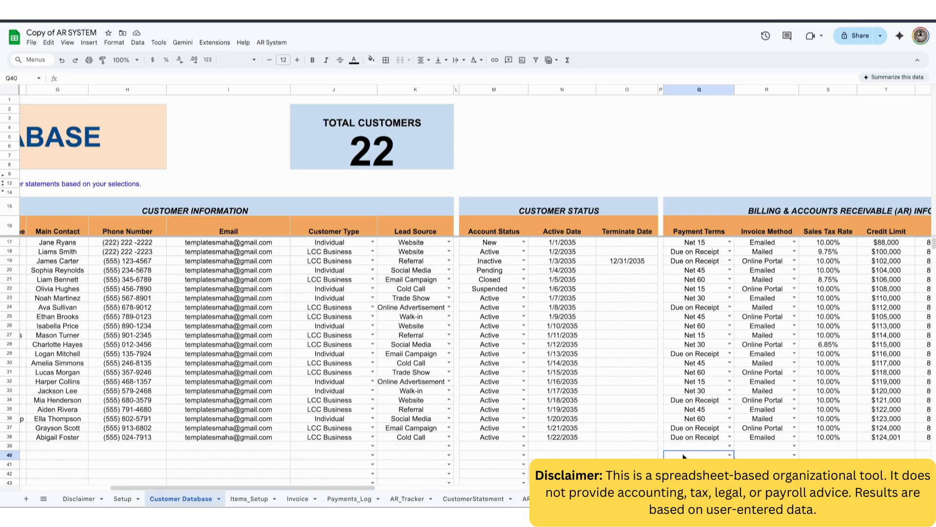
pyautogui.click(730, 446)
pyautogui.click(425, 464)
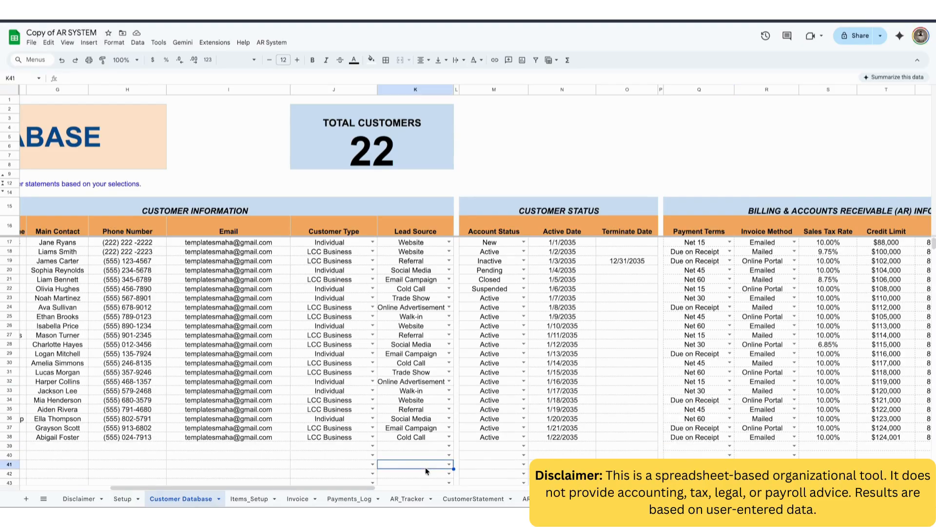
# Step: Review the customer database's billing columns and its Documents & Attachments section, and return to the first columns
pyautogui.moveTo(366, 487); pyautogui.dragTo(487, 489)
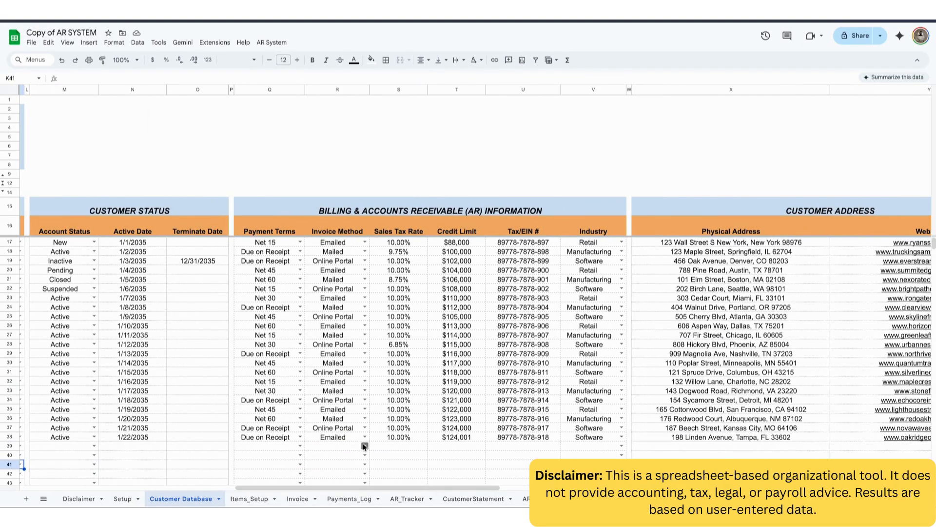
pyautogui.click(361, 445)
pyautogui.click(413, 444)
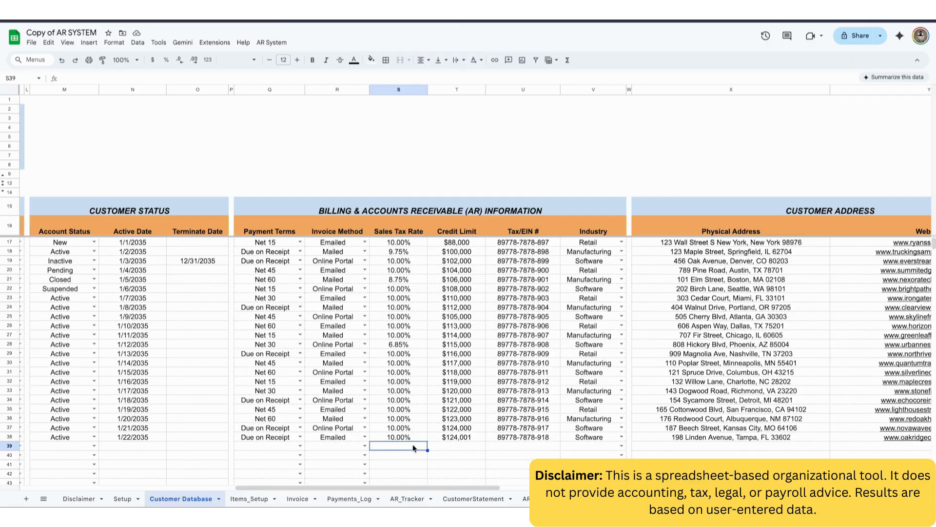
pyautogui.click(470, 445)
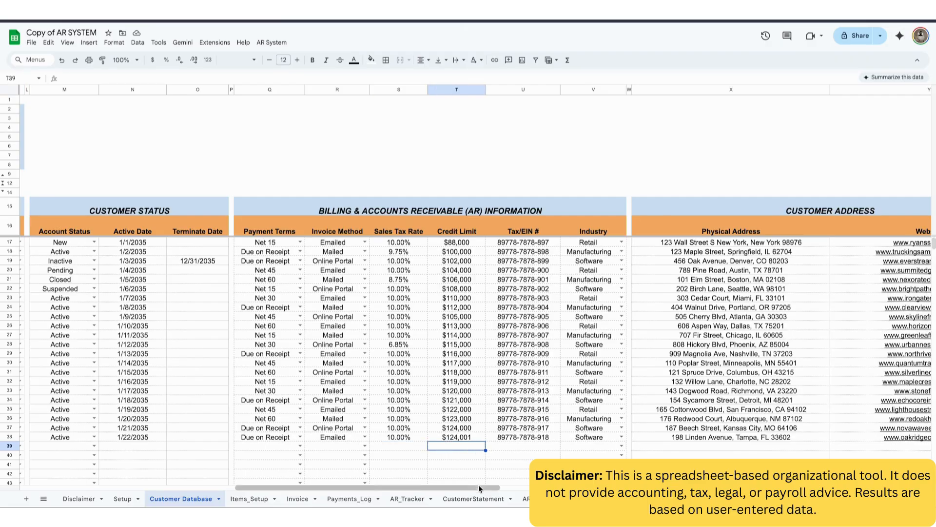
pyautogui.moveTo(479, 487); pyautogui.dragTo(704, 487)
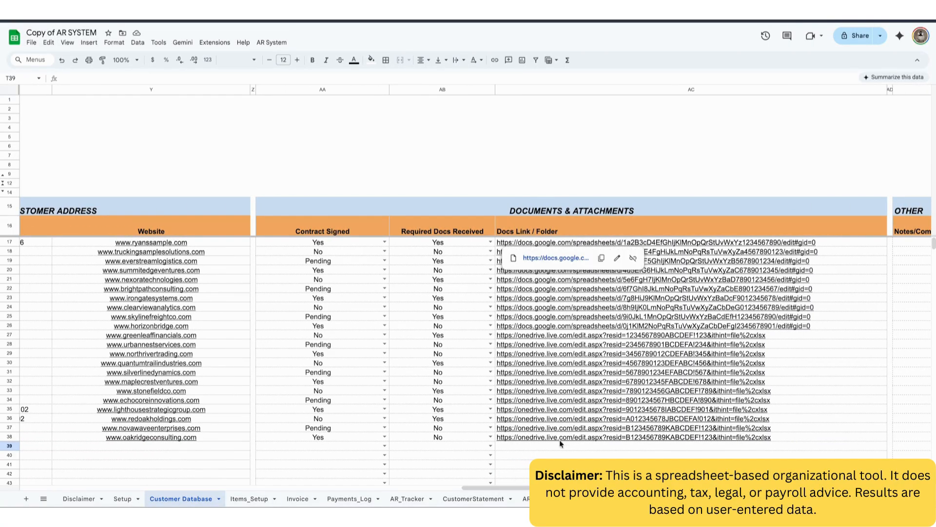
pyautogui.click(541, 452)
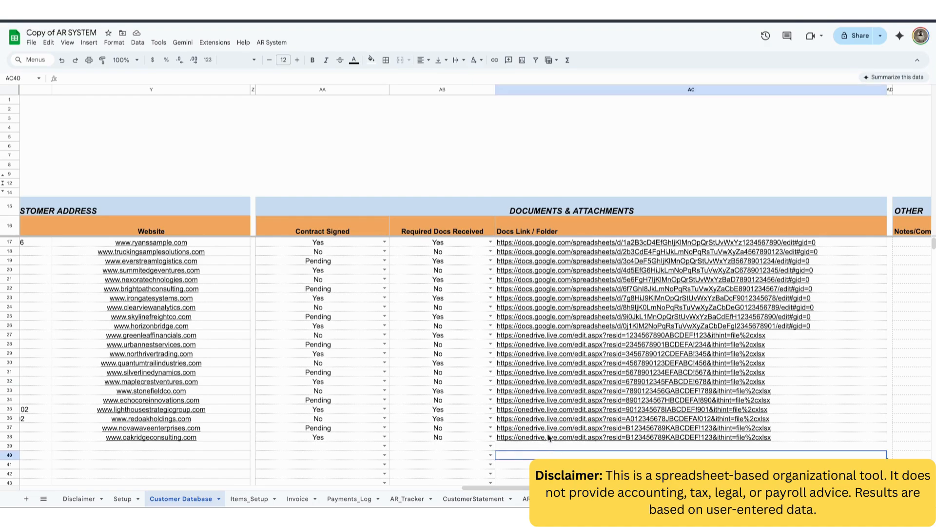
pyautogui.moveTo(517, 487); pyautogui.dragTo(81, 485)
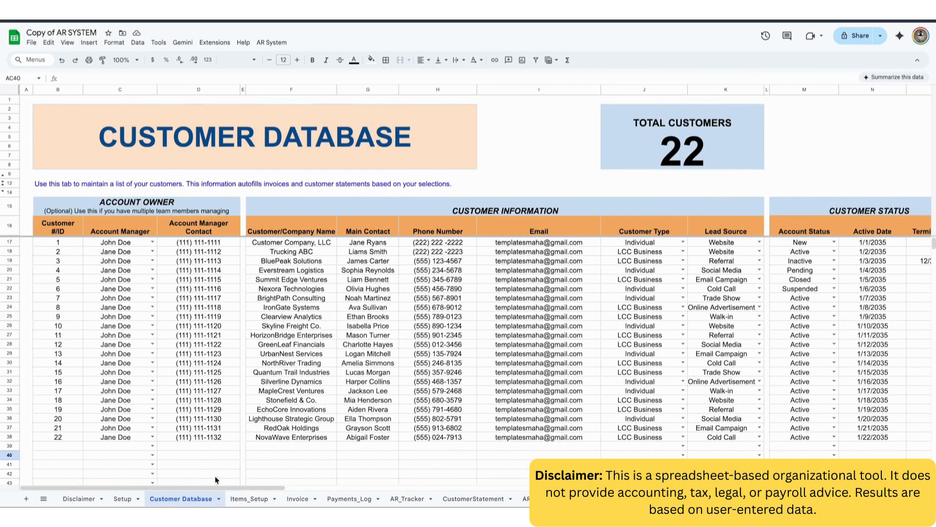
# Step: Open the Items_Setup sheet and examine the ItemID, Description and Unit Price cells of the first empty row
pyautogui.click(246, 499)
pyautogui.click(286, 347)
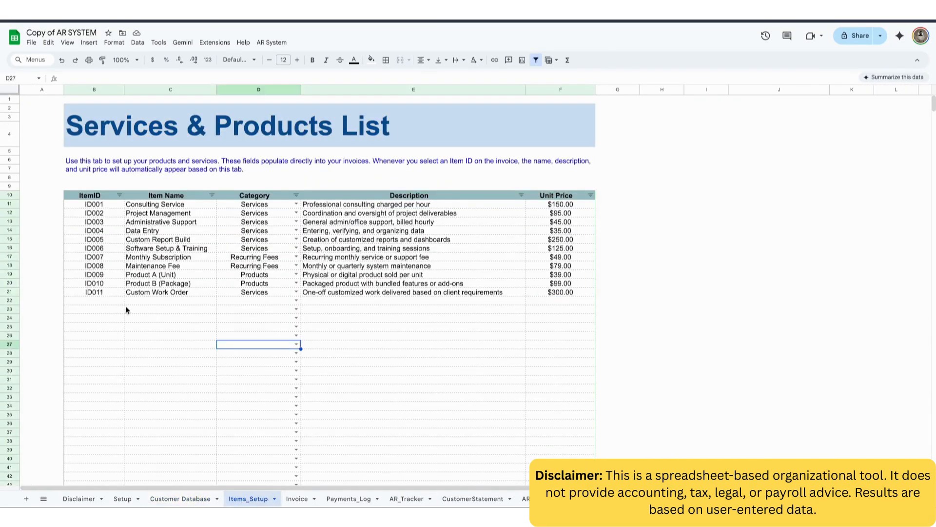
pyautogui.click(97, 300)
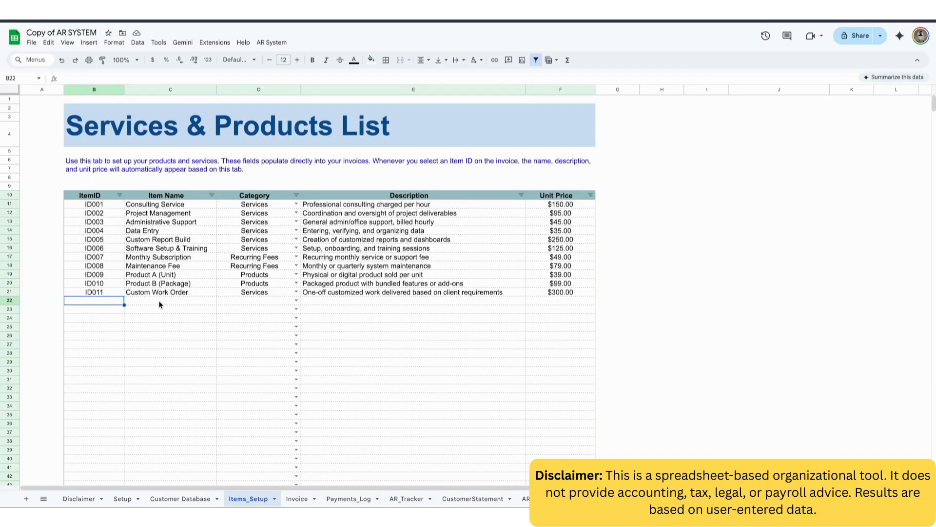
pyautogui.click(350, 299)
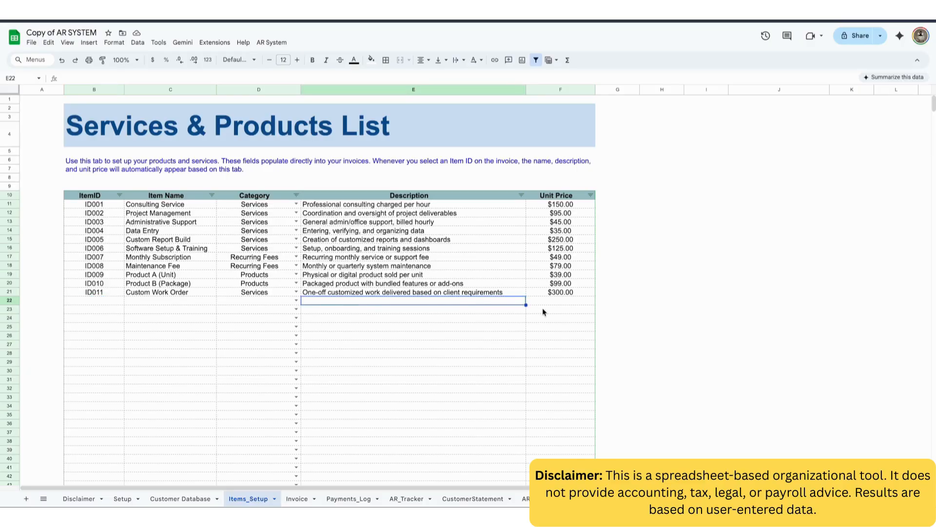
pyautogui.click(553, 301)
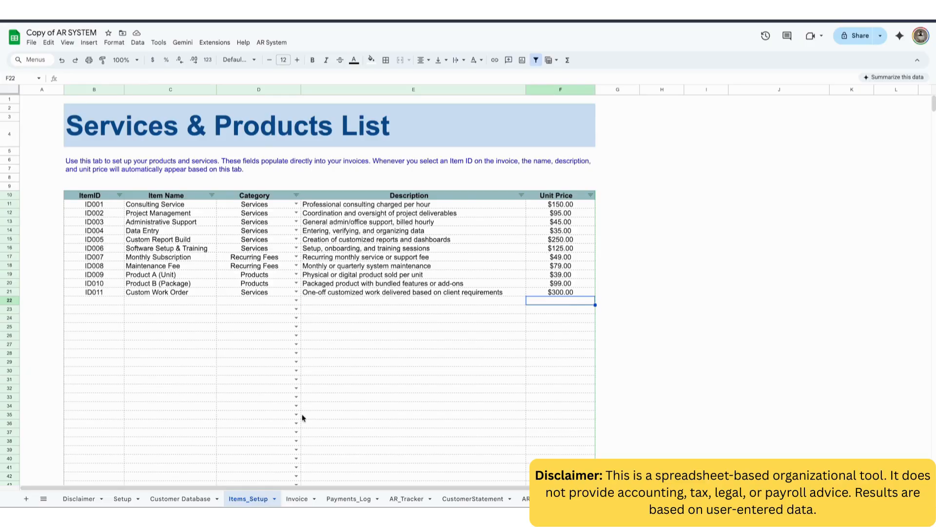
# Step: Open the Invoice sheet and set the billed-to customer to Customer Company, LLC
pyautogui.click(299, 499)
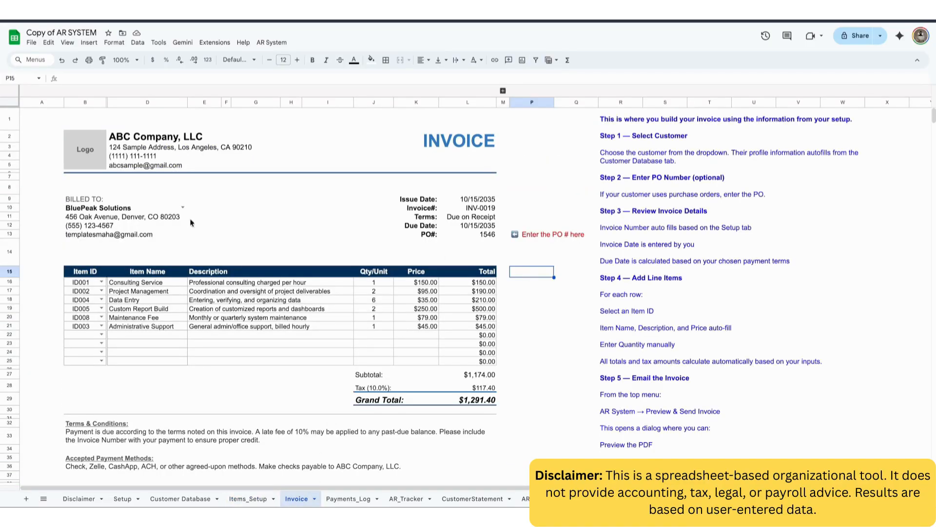
pyautogui.click(182, 207)
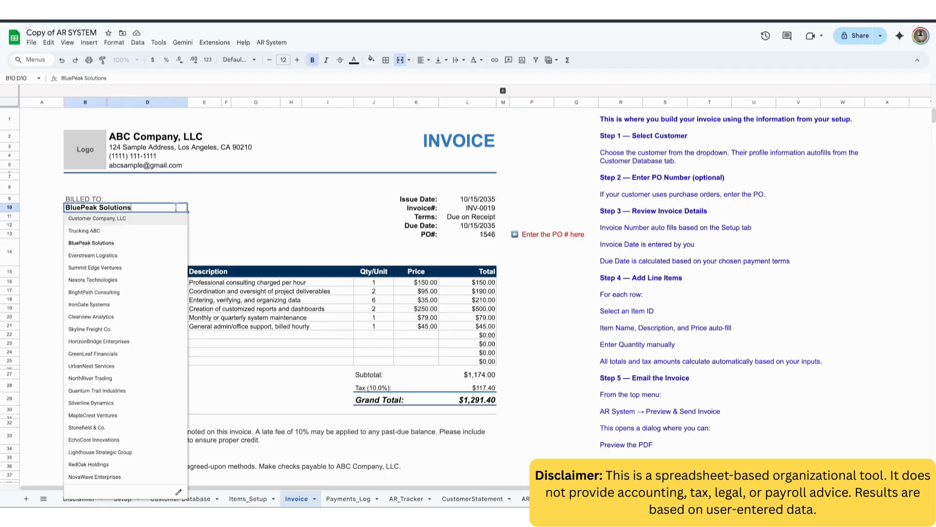
pyautogui.click(104, 219)
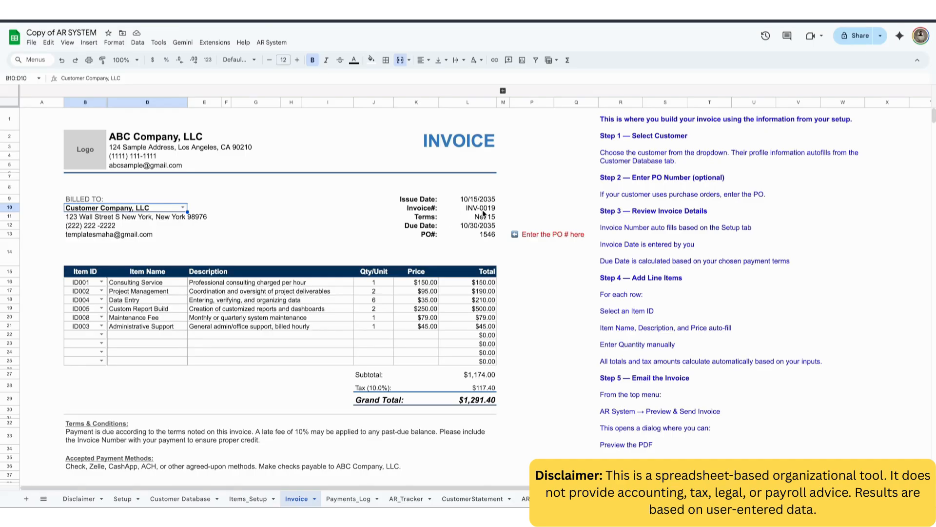
# Step: Check the Invoice # column in the AR_Tracker sheet and return to the Invoice sheet
pyautogui.click(407, 498)
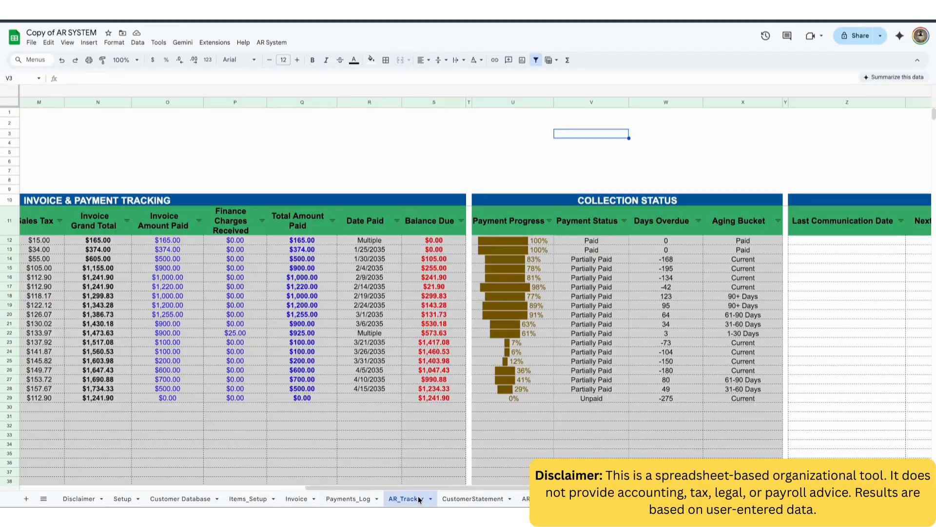
pyautogui.moveTo(477, 486); pyautogui.dragTo(282, 485)
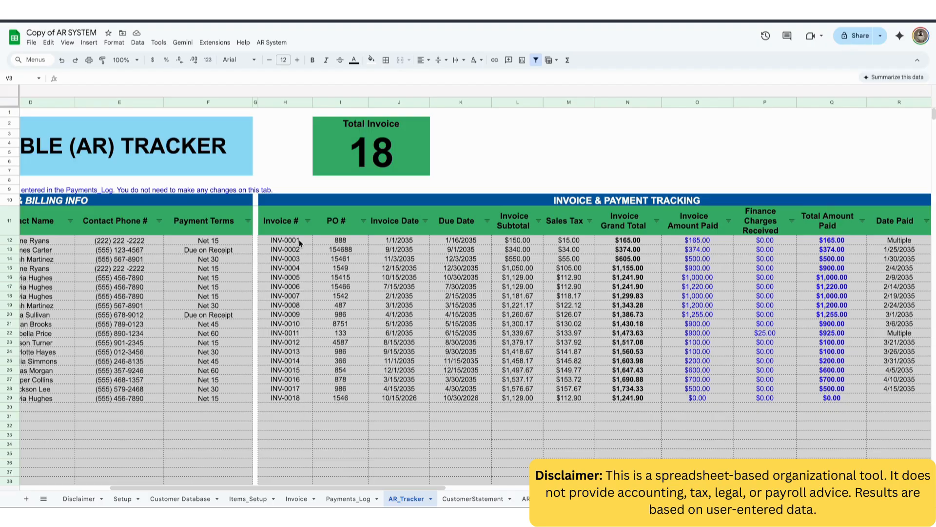
pyautogui.click(296, 498)
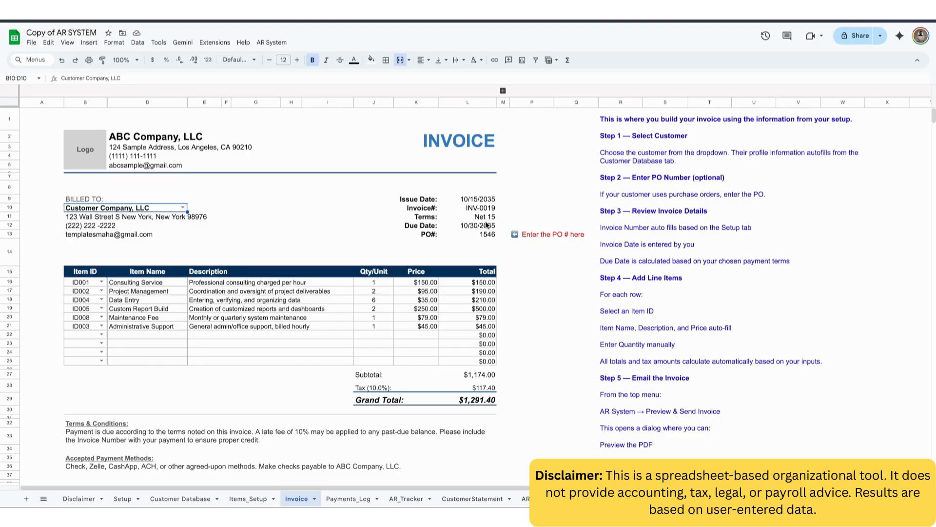
# Step: Review the Payment Terms and Sales Tax Rate of Customer Company, LLC in the Customer Database, and return to the Invoice sheet
pyautogui.click(198, 502)
pyautogui.click(10, 243)
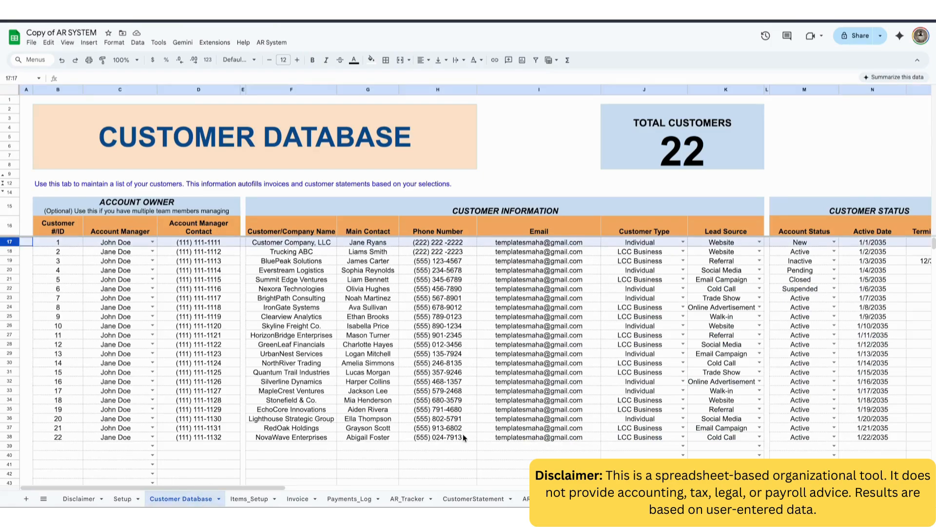
pyautogui.moveTo(287, 488); pyautogui.dragTo(436, 487)
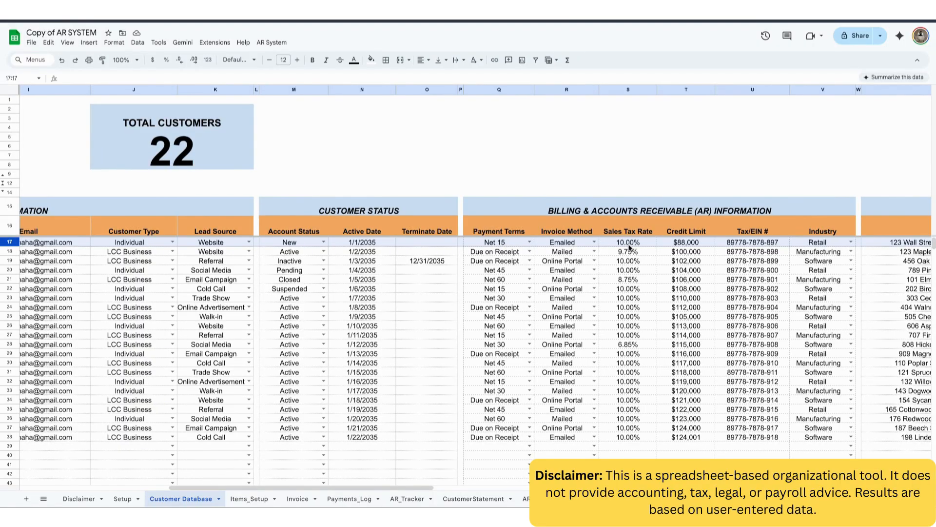
pyautogui.click(297, 498)
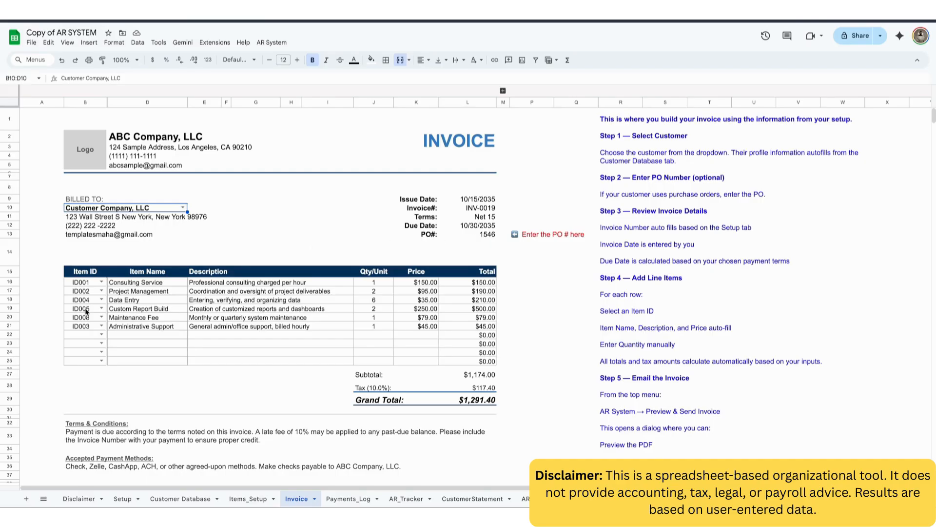
# Step: Add item ID007 to the first empty invoice line with a quantity of 1
pyautogui.click(102, 334)
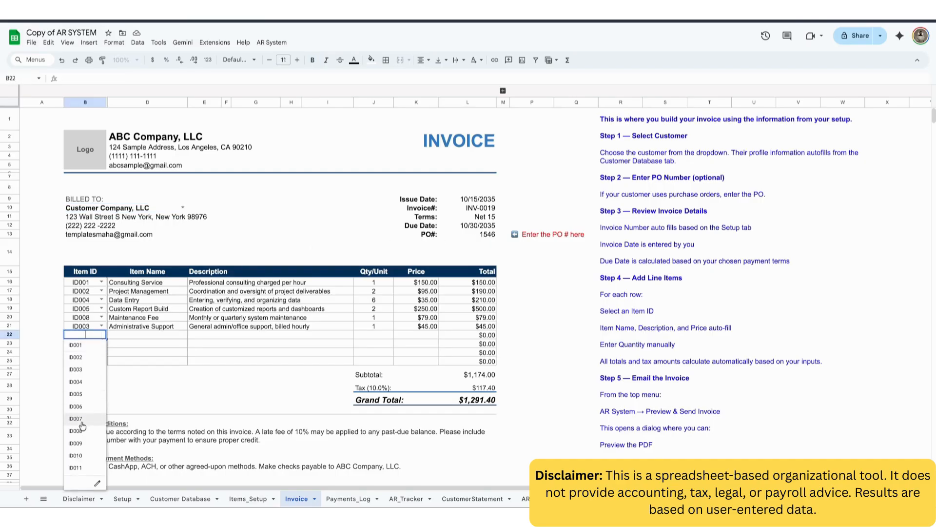
pyautogui.click(83, 422)
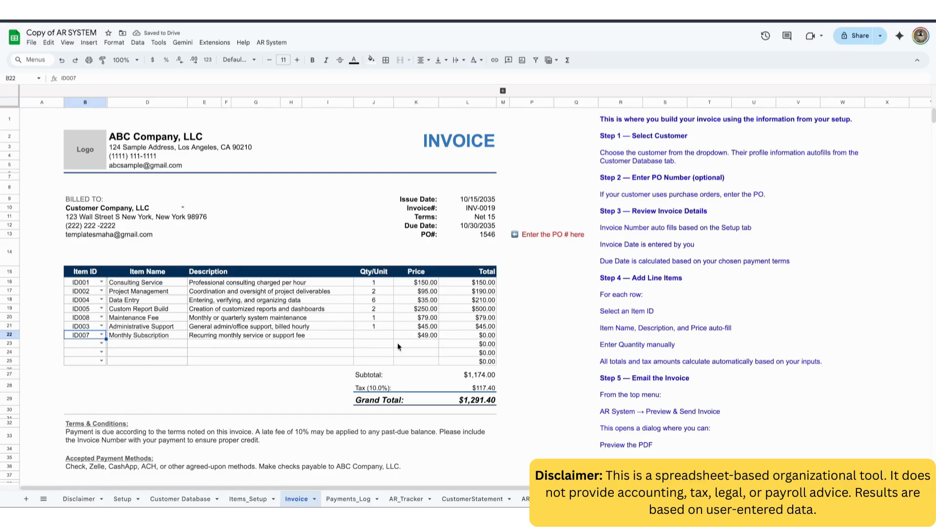
pyautogui.click(374, 335)
pyautogui.write('1')
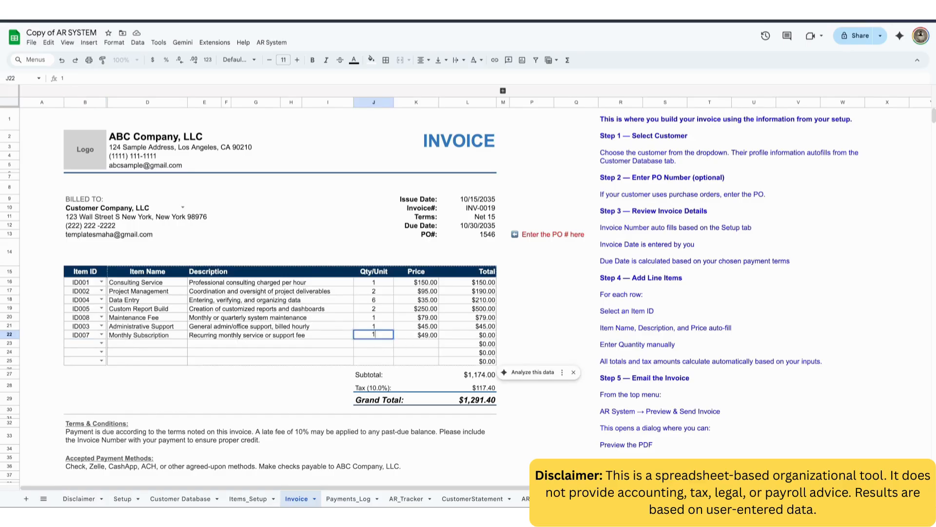
pyautogui.click(415, 346)
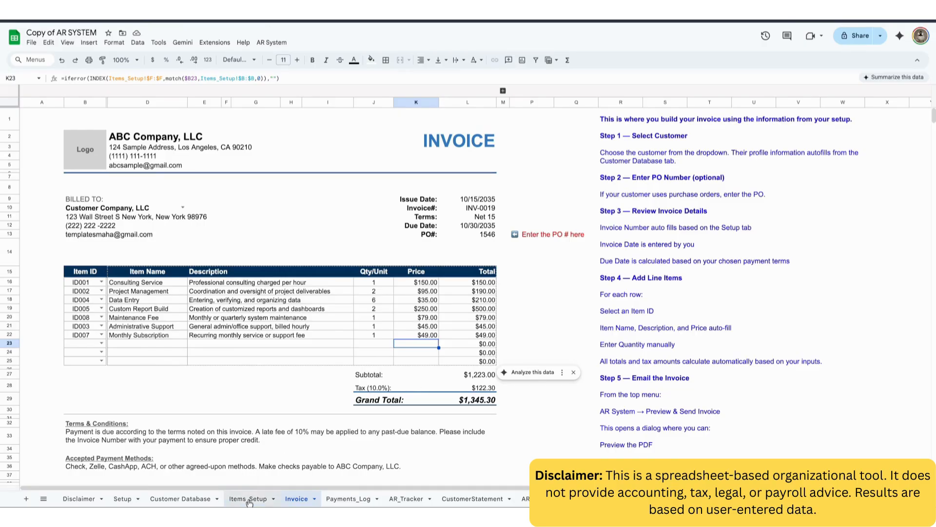
# Step: Compare the customer's Sales Tax Rate in the Customer Database with the tax line on the invoice
pyautogui.click(196, 500)
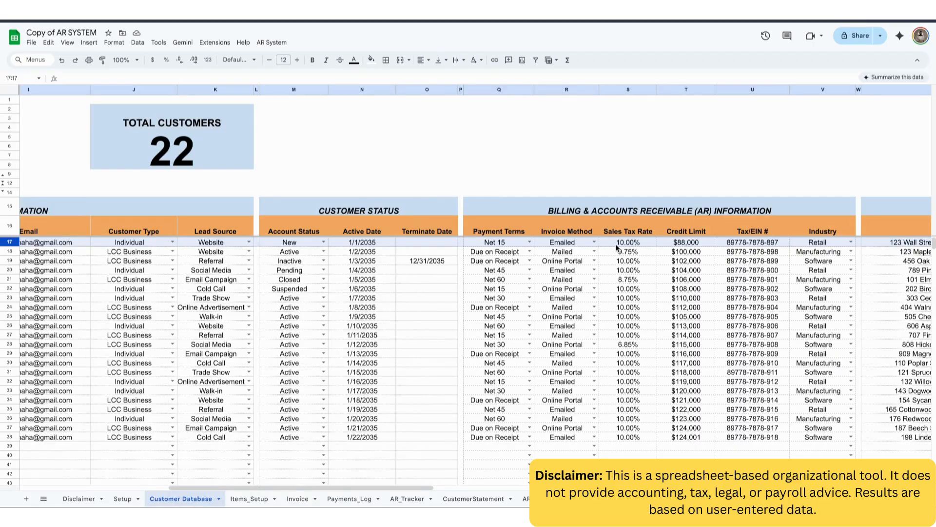
pyautogui.click(297, 498)
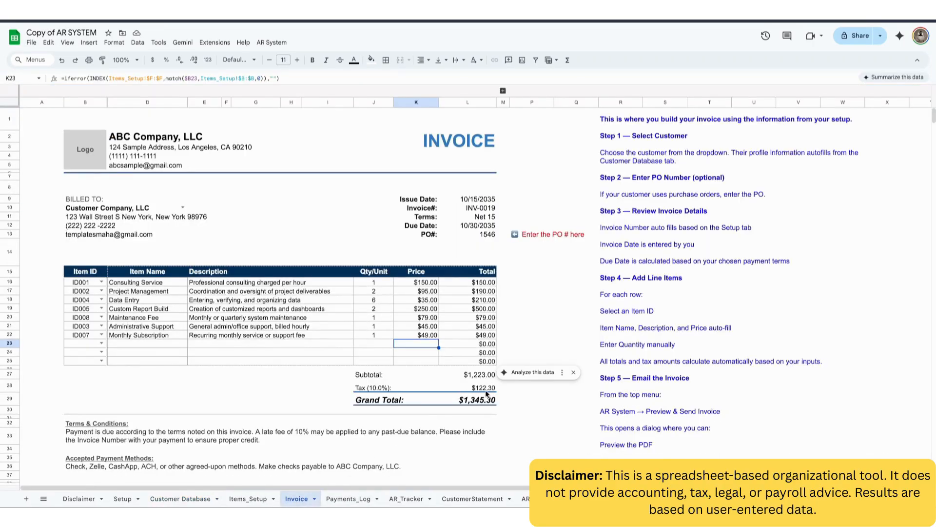
# Step: Examine the Terms & Conditions and Accepted Payment Methods text below the invoice totals
pyautogui.scroll(-1, 350, 472)
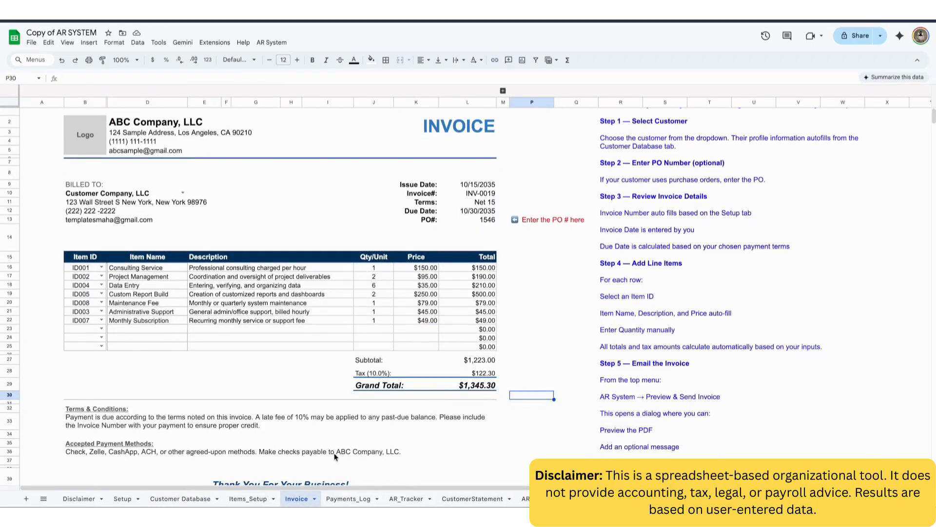
pyautogui.click(288, 422)
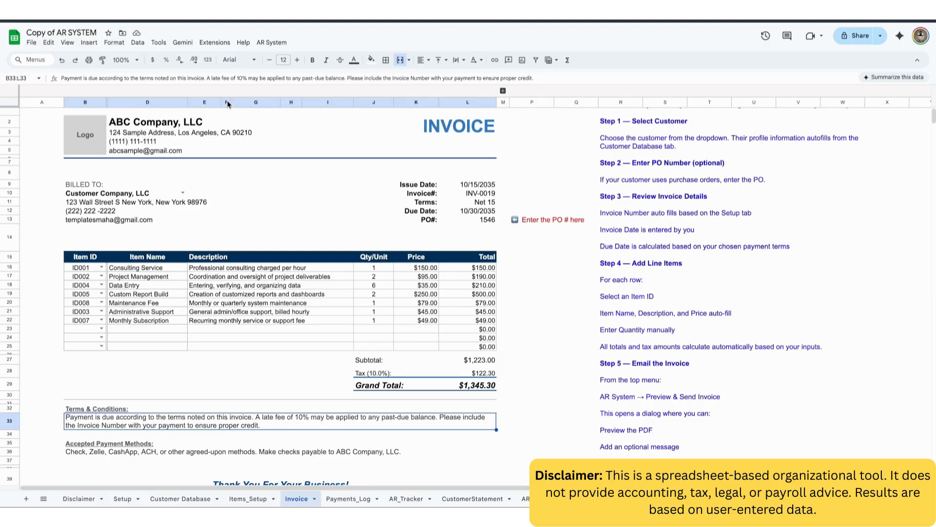
pyautogui.click(208, 453)
pyautogui.scroll(-2, 228, 461)
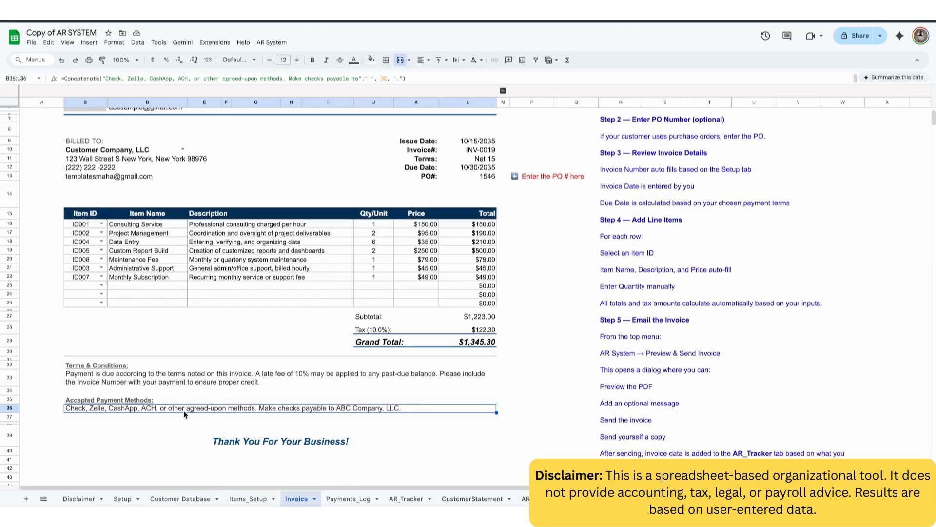
pyautogui.click(532, 409)
pyautogui.scroll(2, 507, 388)
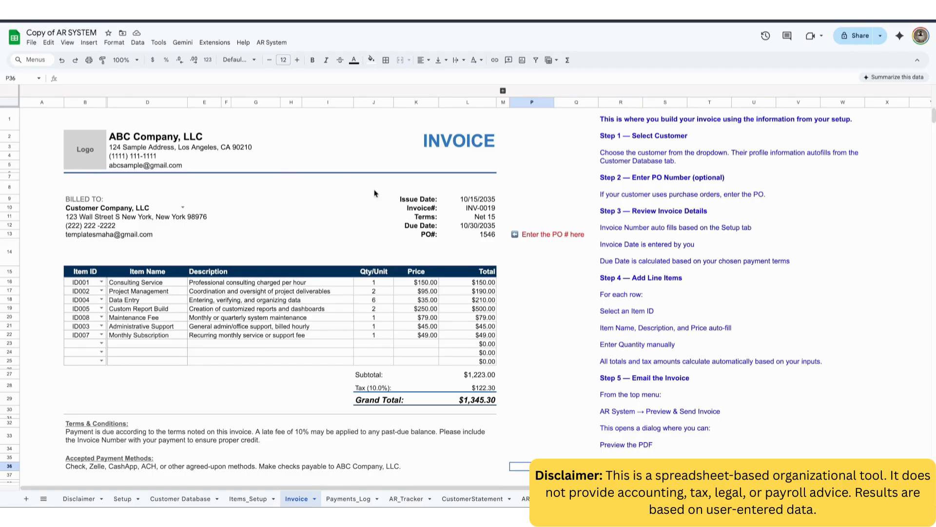
# Step: Start Preview & Send Invoice for the current invoice and inspect its PDF preview, closing the assistant pop-up beside it
pyautogui.click(271, 44)
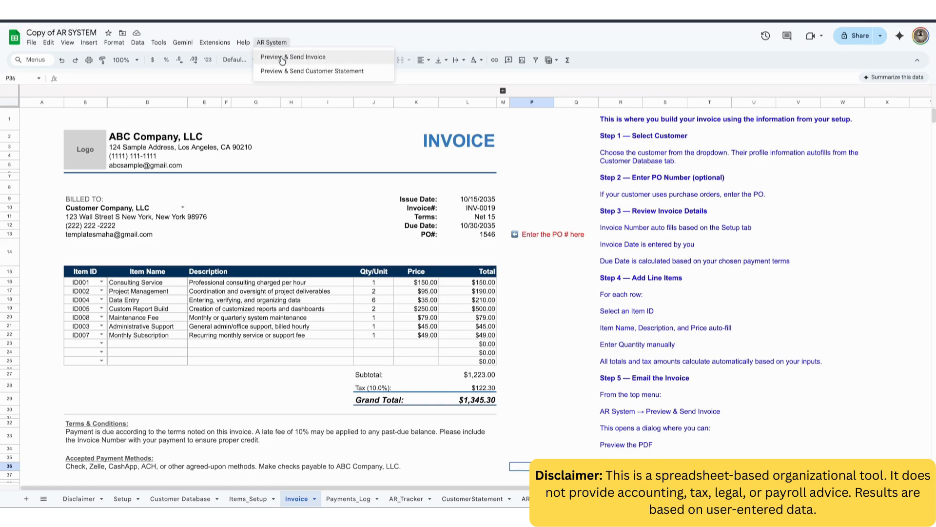
pyautogui.click(282, 57)
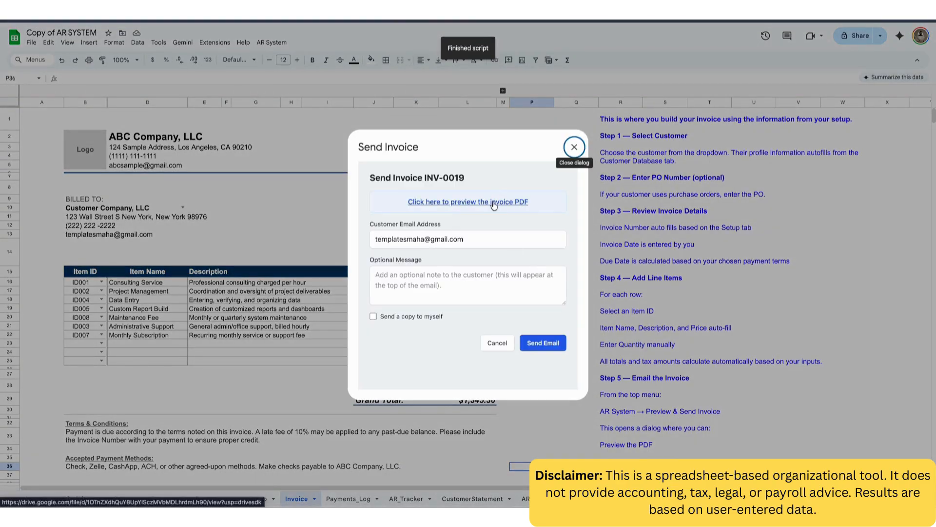
pyautogui.click(494, 202)
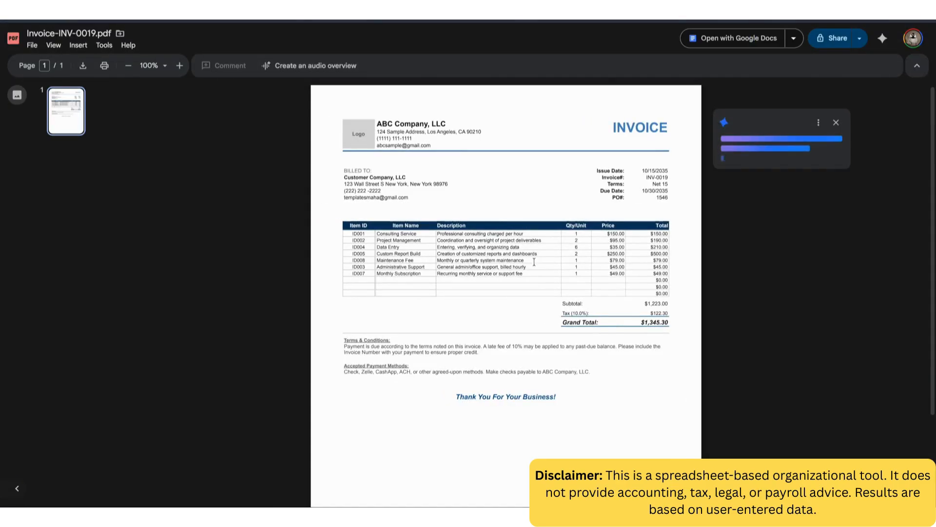
pyautogui.scroll(-3, 547, 330)
pyautogui.scroll(3, 546, 336)
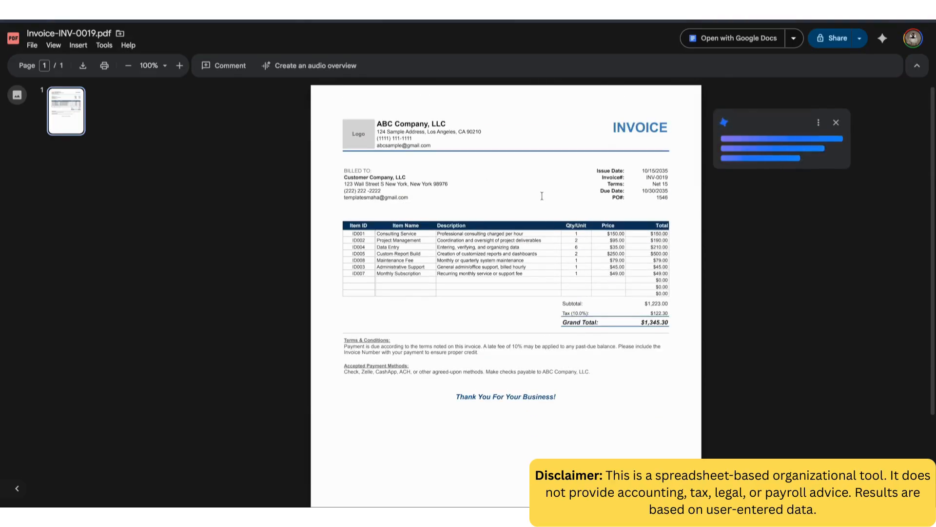
pyautogui.click(836, 124)
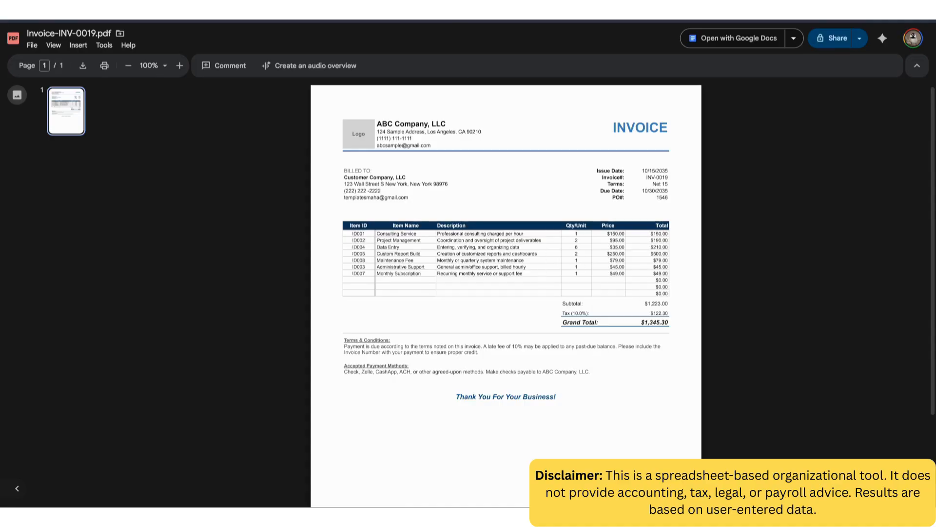
# Step: Return to the Send Invoice dialog in the spreadsheet and email the invoice with the optional message left blank
pyautogui.hotkey('ctrl', 'shift', 'Tab')
pyautogui.click(407, 282)
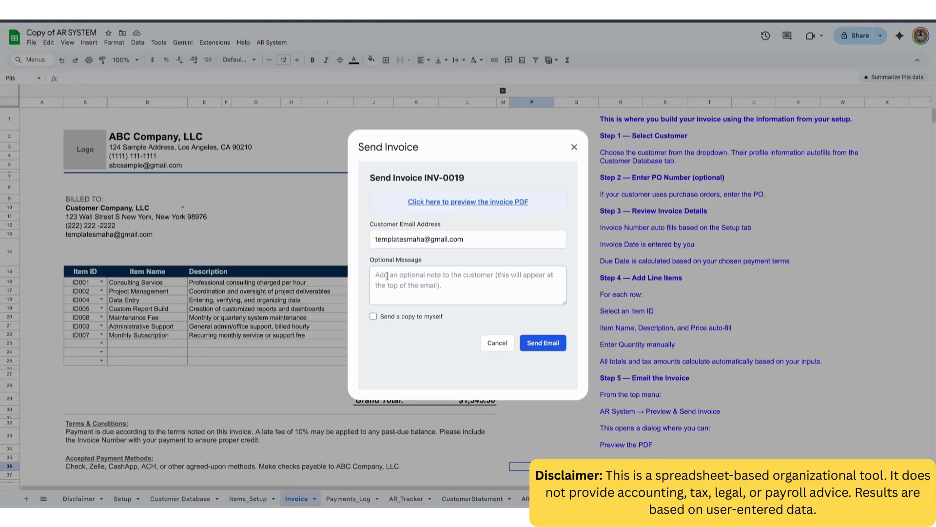
pyautogui.click(546, 342)
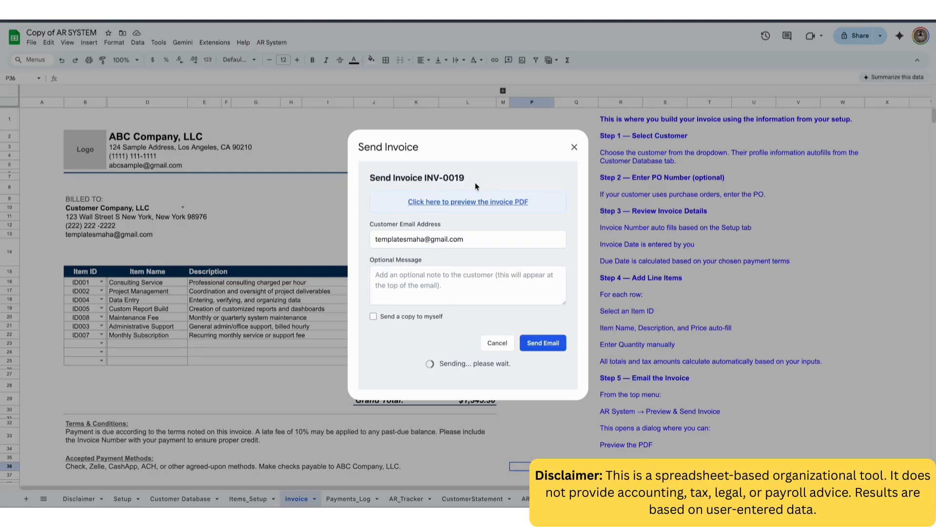
# Step: Switch to Gmail in a new browser tab, read the received invoice email with its PDF attachment, and return to the spreadsheet
pyautogui.hotkey('ctrl', 't')
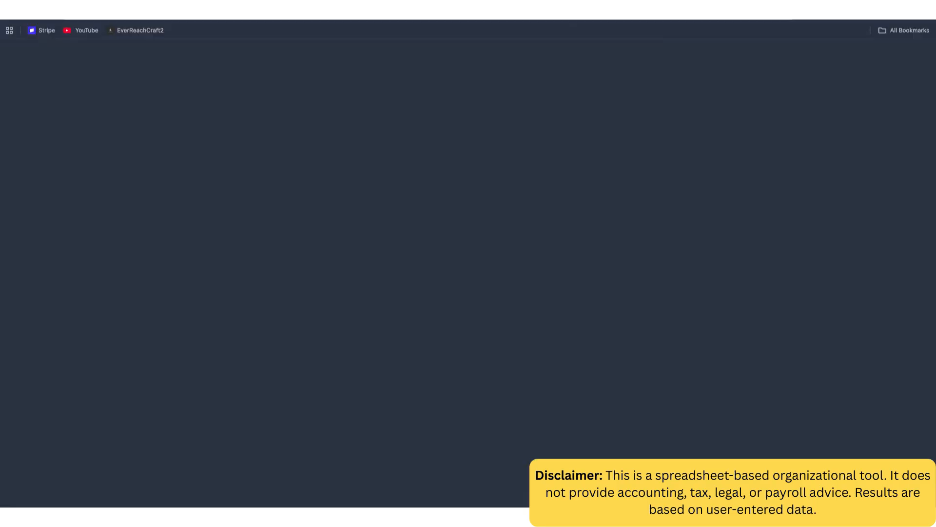
pyautogui.click(821, 59)
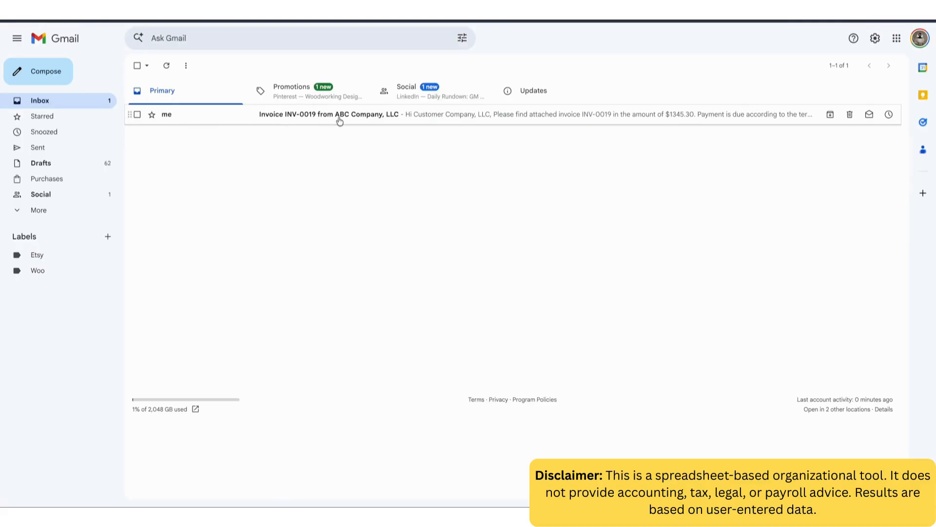
pyautogui.click(366, 120)
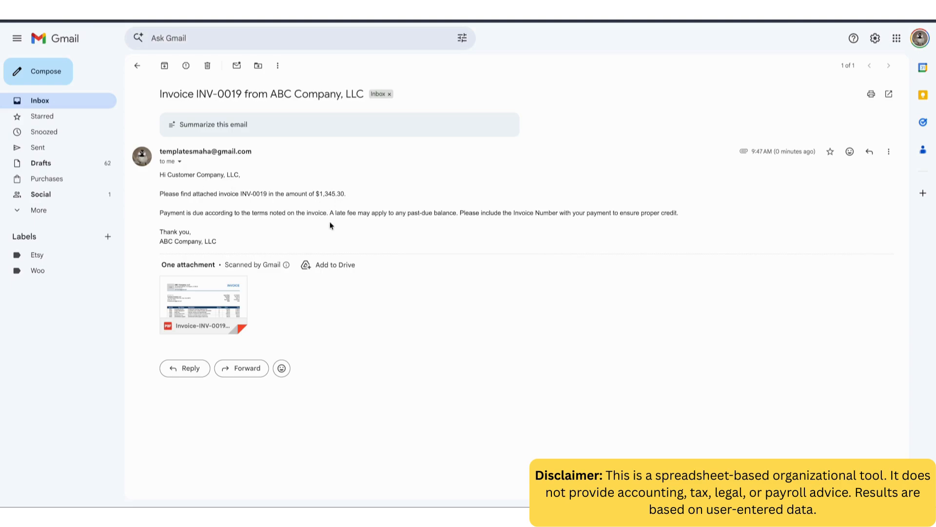
pyautogui.moveTo(217, 298)
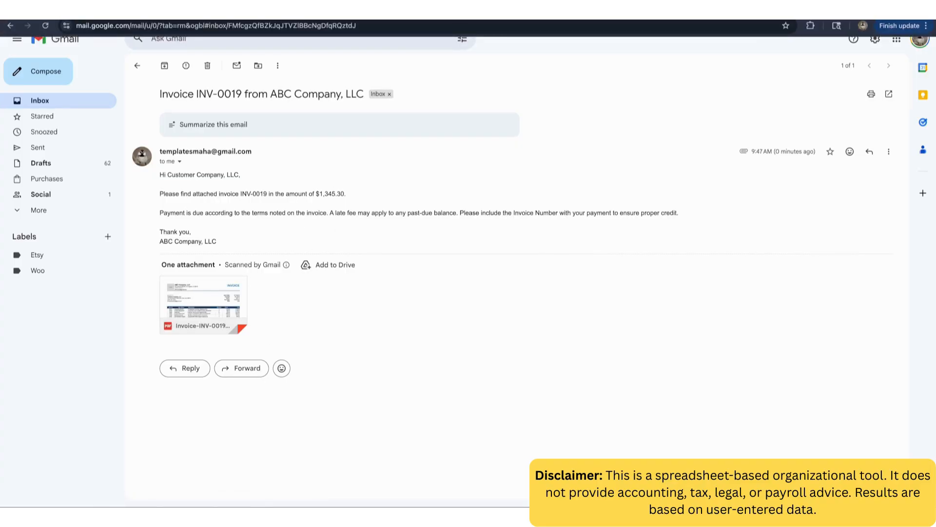
pyautogui.click(312, 20)
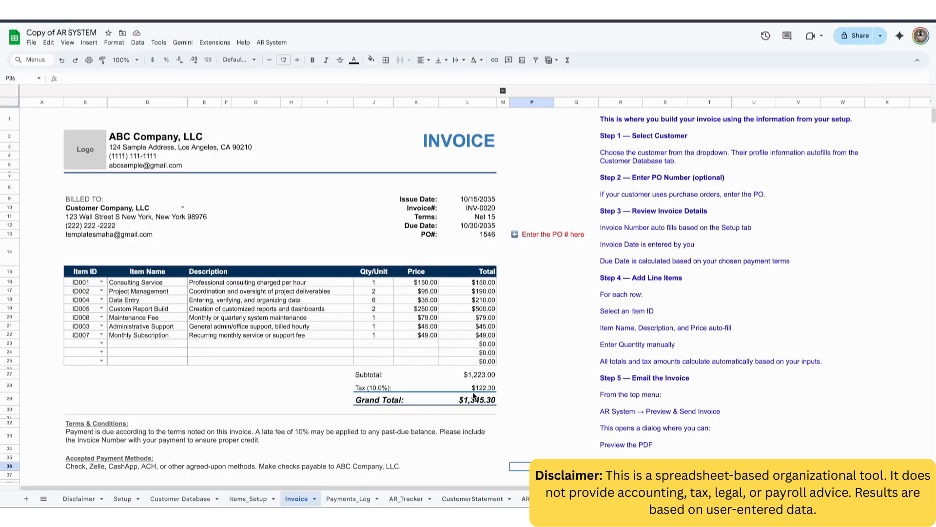
# Step: Open the AR_Tracker sheet and review the newest invoice's row from Customer & Billing Info through Collection Status
pyautogui.click(406, 499)
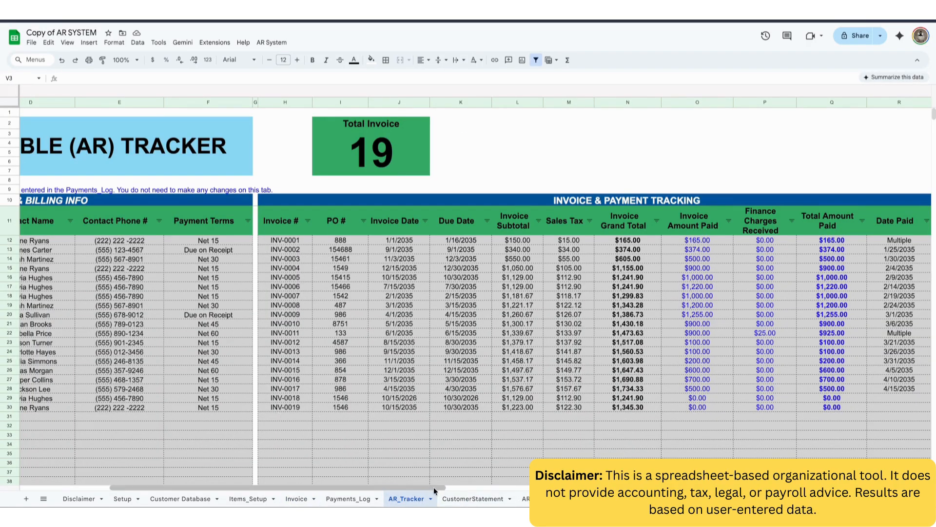
pyautogui.moveTo(434, 487); pyautogui.dragTo(360, 488)
pyautogui.moveTo(267, 492); pyautogui.dragTo(196, 462)
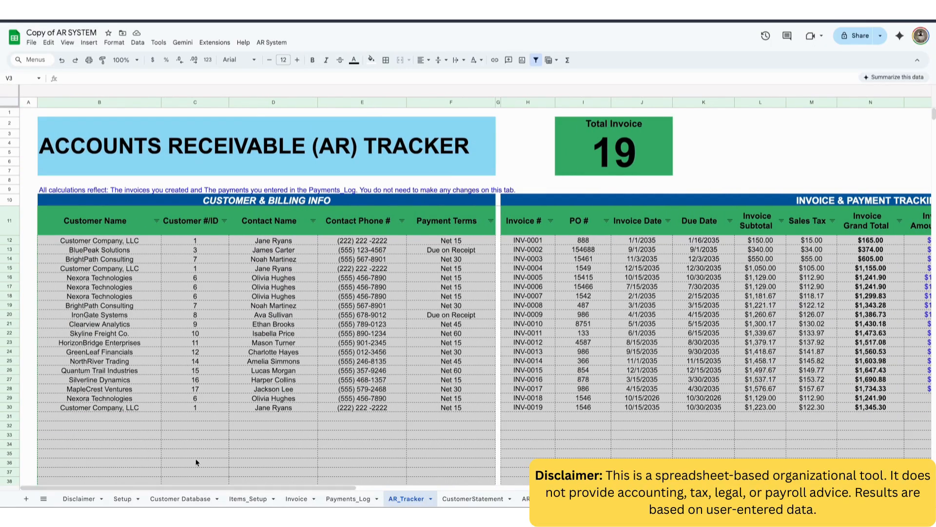
pyautogui.moveTo(350, 487); pyautogui.dragTo(567, 488)
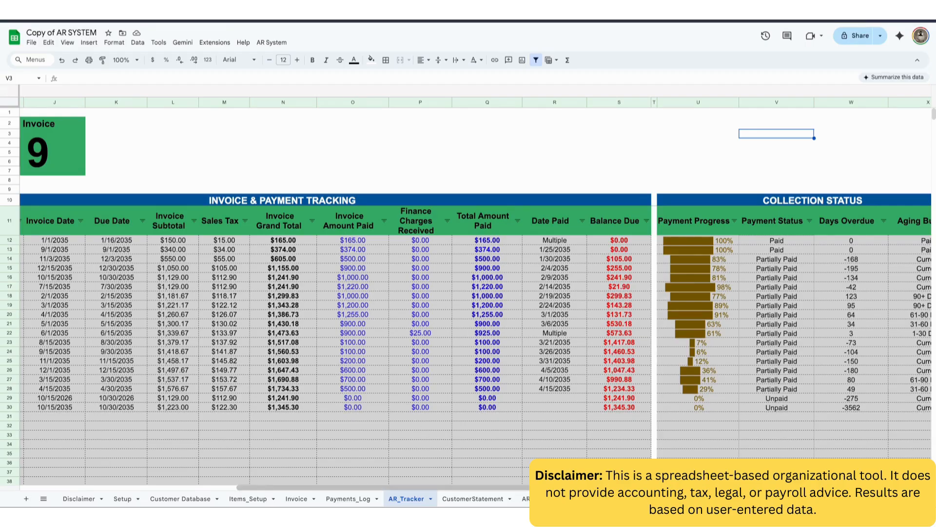
pyautogui.hscroll(5, 635, 283)
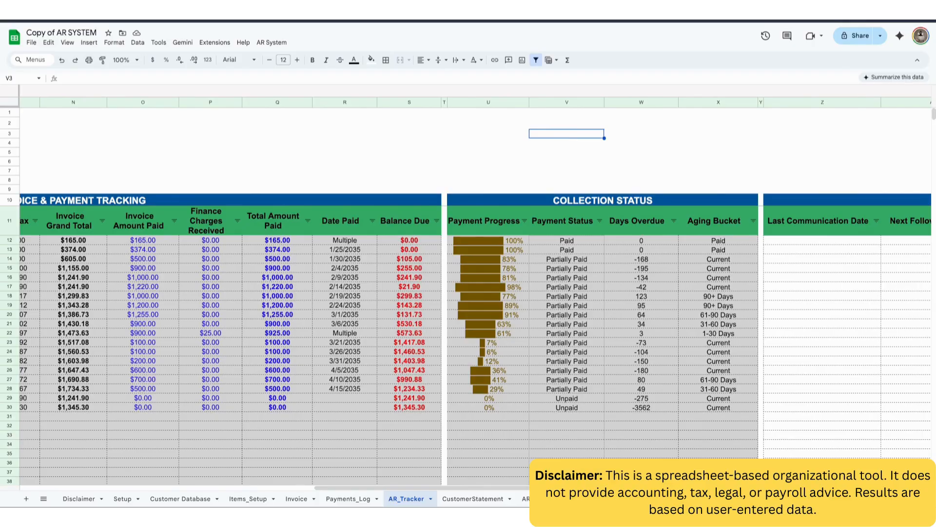
# Step: Review the Collection Status and Follow-Up columns in the AR tracker and return to the Customer & Billing Info columns
pyautogui.hscroll(-5, 576, 266)
pyautogui.hscroll(6, 575, 267)
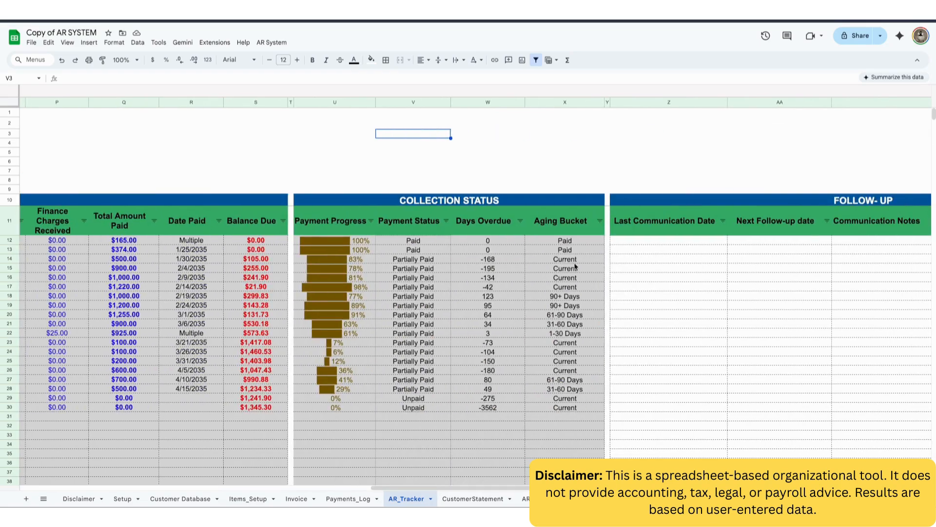
pyautogui.hscroll(-10, 246, 473)
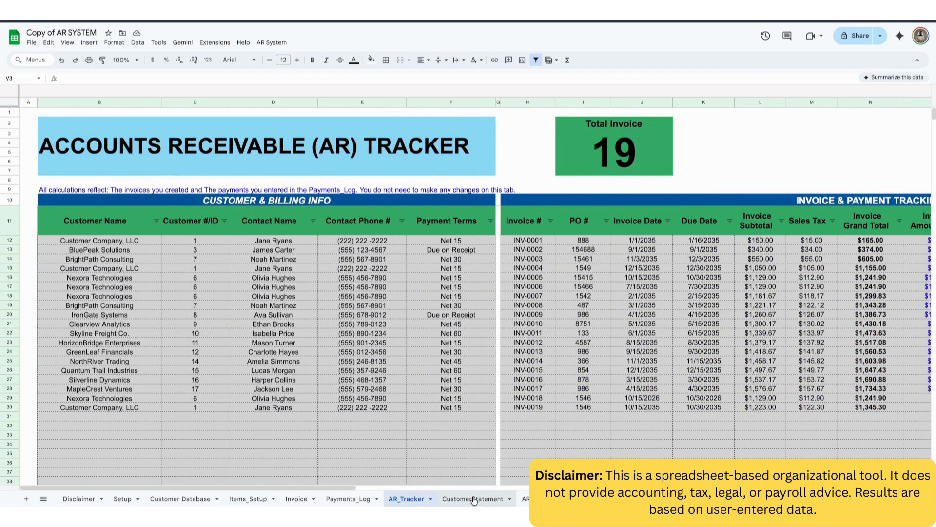
# Step: Add a payment entry in the first empty row of Payments_Log, dated 10/11/2035 with payment ID 15453
pyautogui.click(347, 498)
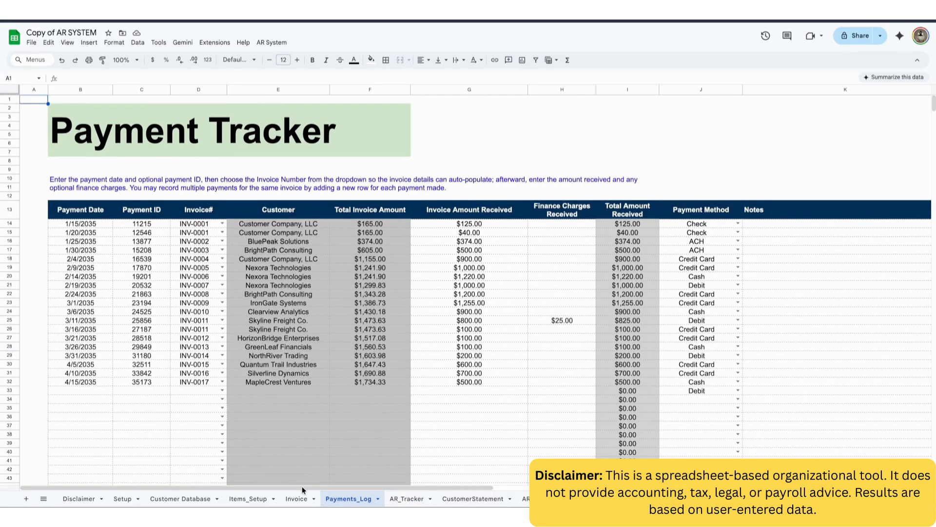
pyautogui.click(298, 497)
pyautogui.click(347, 498)
pyautogui.click(96, 392)
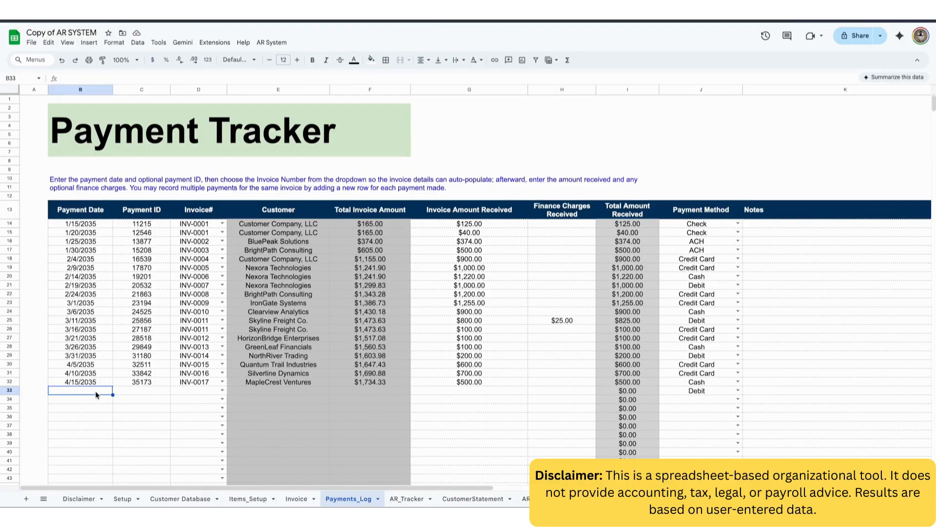
pyautogui.write('11')
pyautogui.write('0/')
pyautogui.write('11/2035')
pyautogui.press('Return')
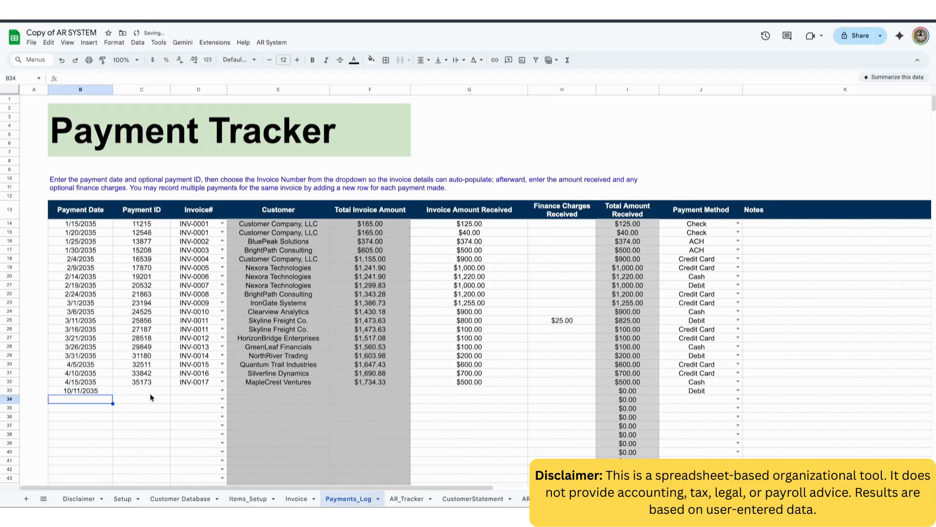
pyautogui.click(153, 393)
pyautogui.write('15453')
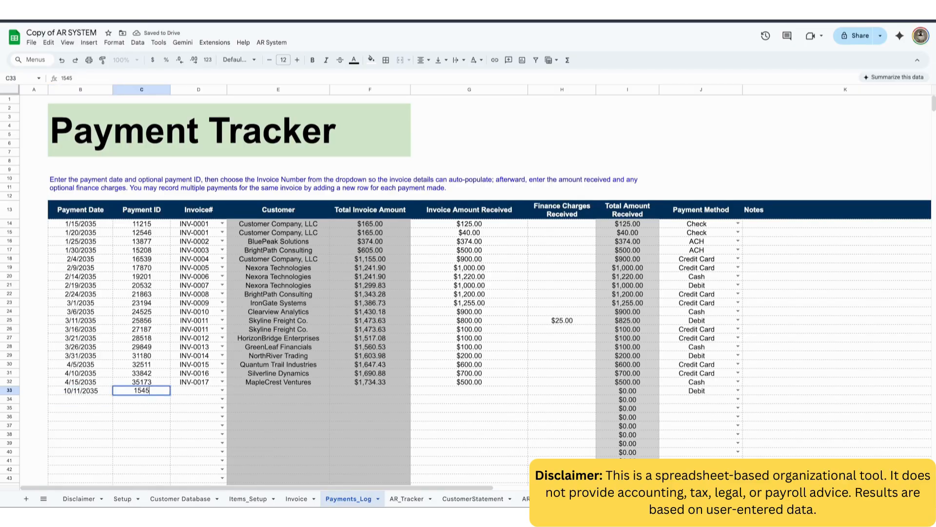
# Step: Assign the 10/11/2035 payment to invoice INV-0019 with 1000 as the invoice amount received and ACH as the payment method
pyautogui.click(222, 390)
pyautogui.scroll(-3, 199, 453)
pyautogui.click(197, 482)
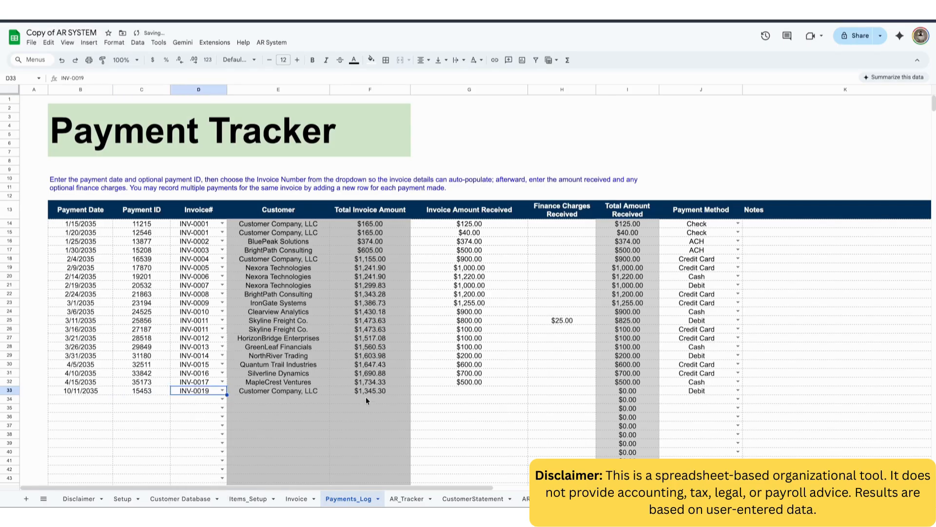
pyautogui.click(461, 393)
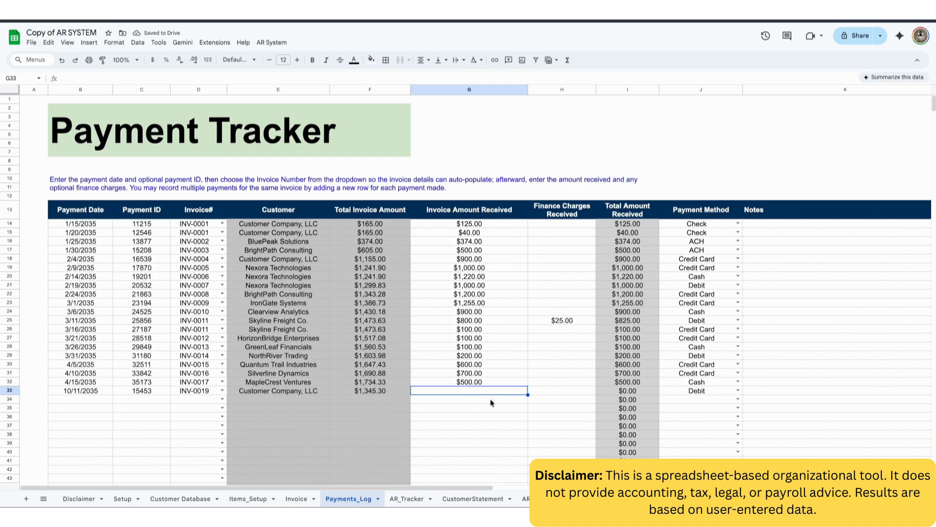
pyautogui.write('1000')
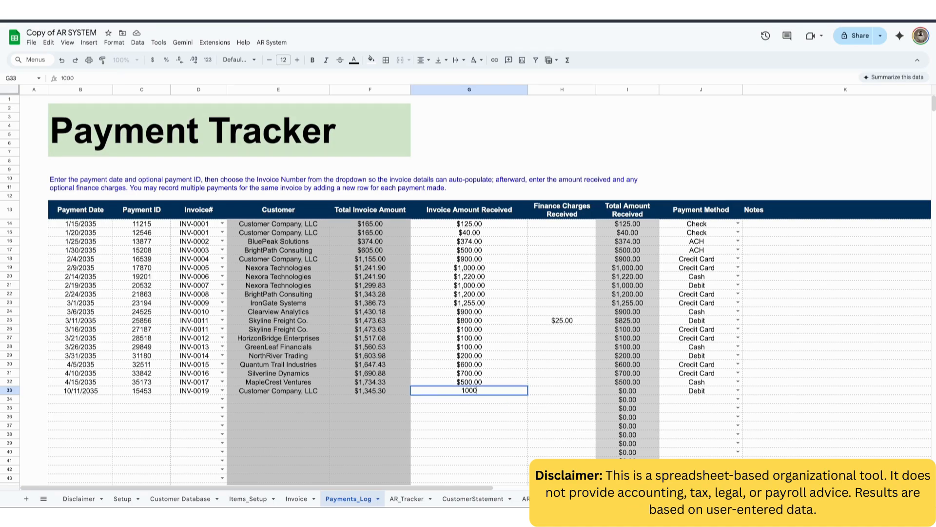
pyautogui.press('Return')
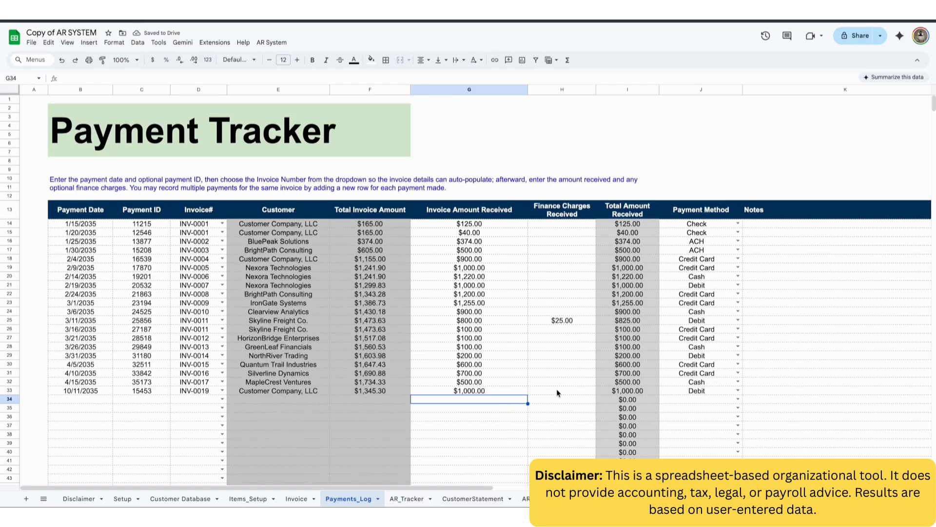
pyautogui.click(738, 392)
pyautogui.click(689, 414)
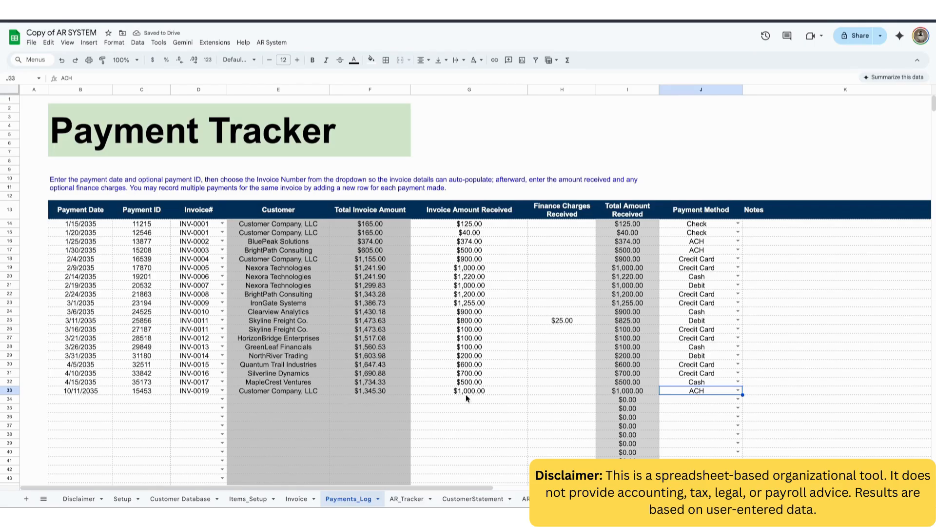
# Step: Add a second payment entry in row 34 dated 10/12/2035 with payment ID 12154
pyautogui.click(83, 402)
pyautogui.write('11')
pyautogui.press('BackSpace')
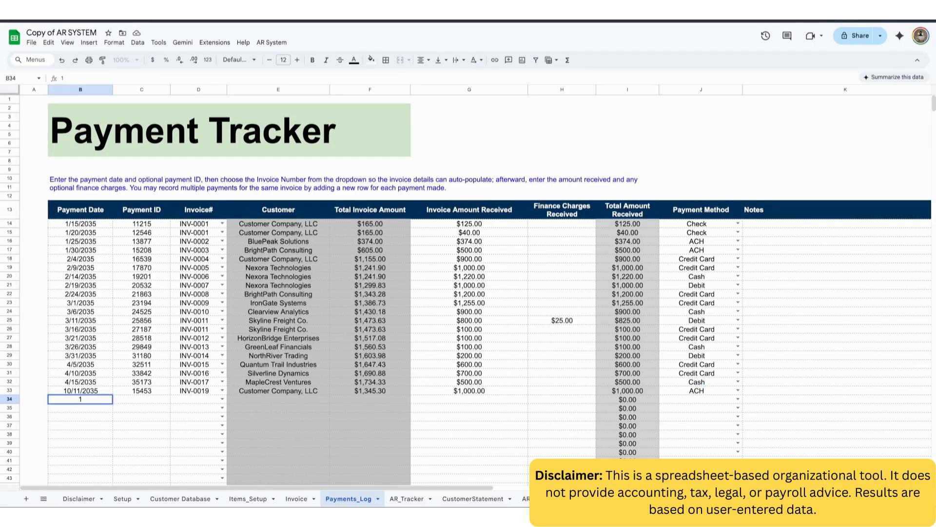
pyautogui.write('0/12/2035')
pyautogui.press('Return')
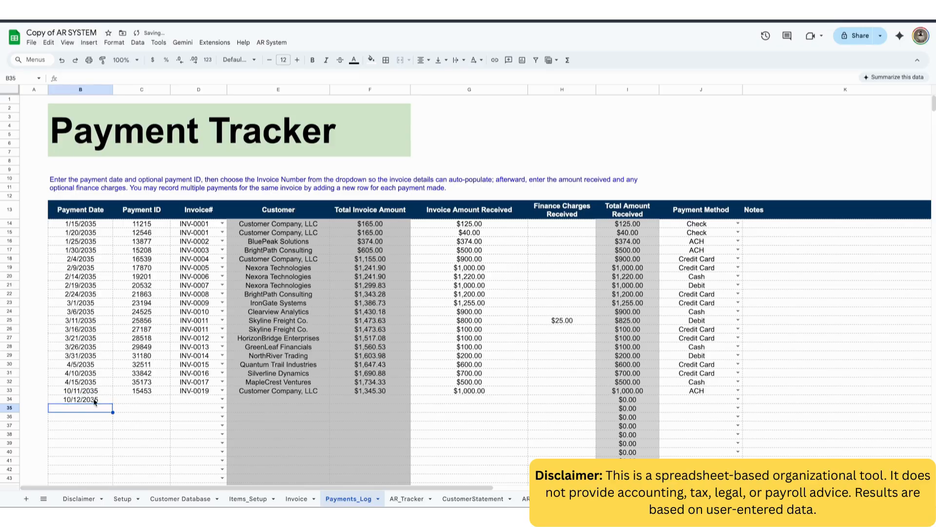
pyautogui.click(129, 400)
pyautogui.write('12154')
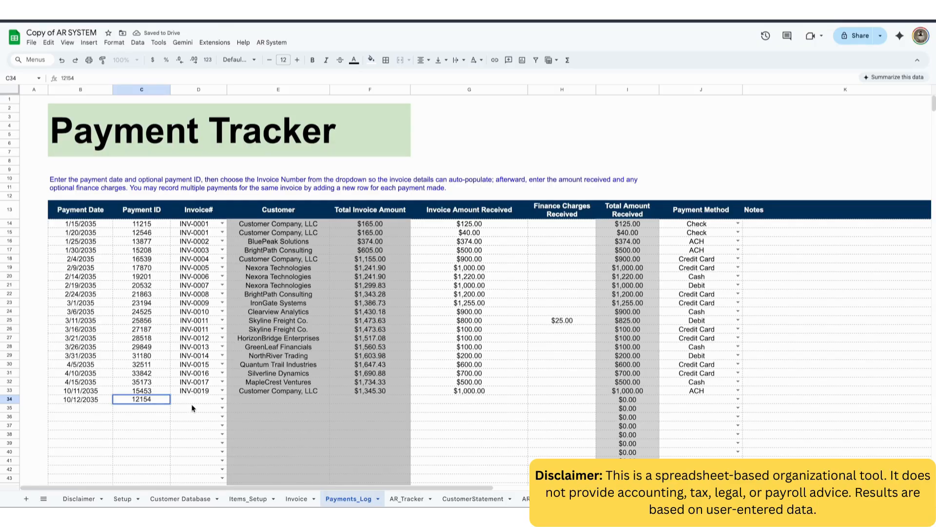
# Step: Assign the 10/12/2035 payment to invoice INV-0019 with 345.30 as the invoice amount received and ACH as the payment method
pyautogui.click(222, 399)
pyautogui.scroll(-5, 197, 468)
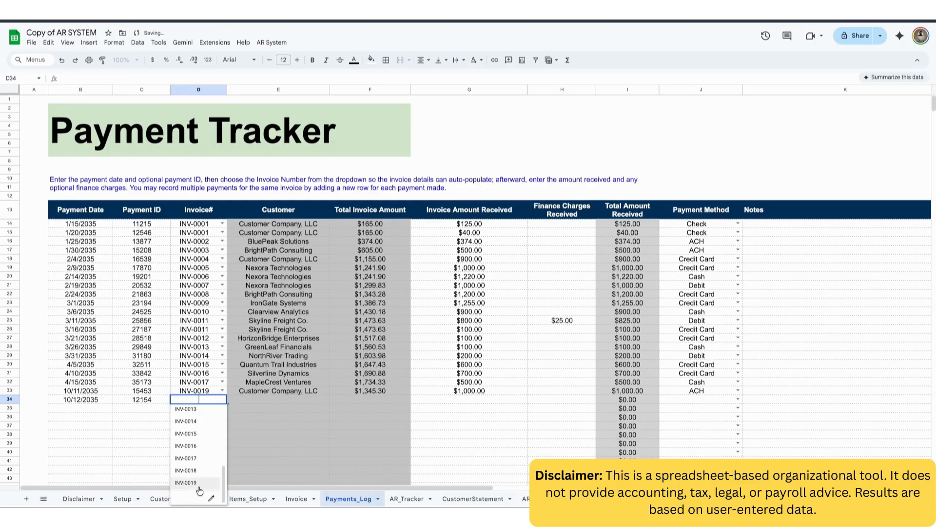
pyautogui.click(199, 484)
pyautogui.click(480, 398)
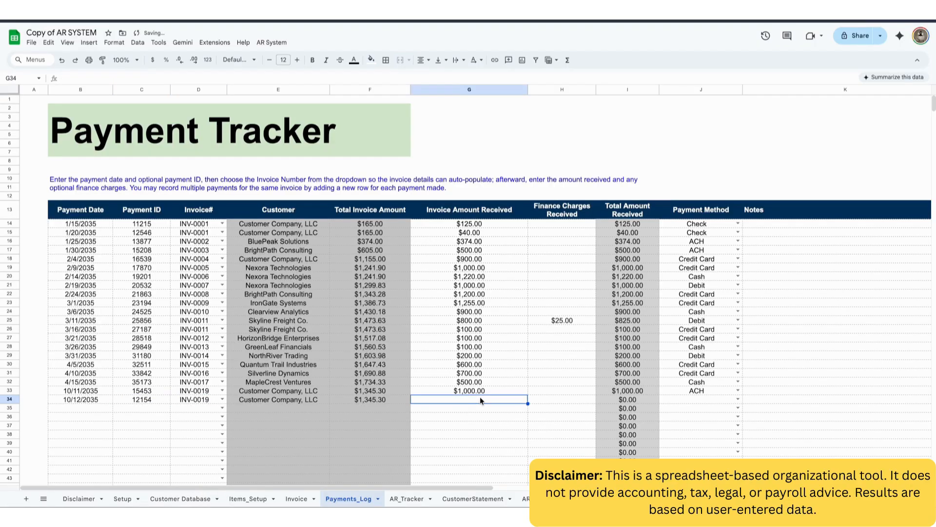
pyautogui.write('345.30')
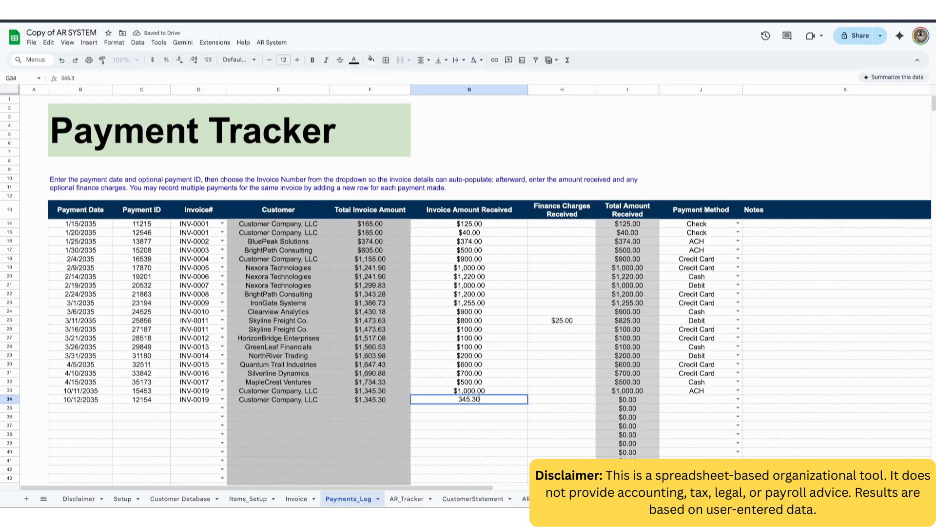
pyautogui.press('Return')
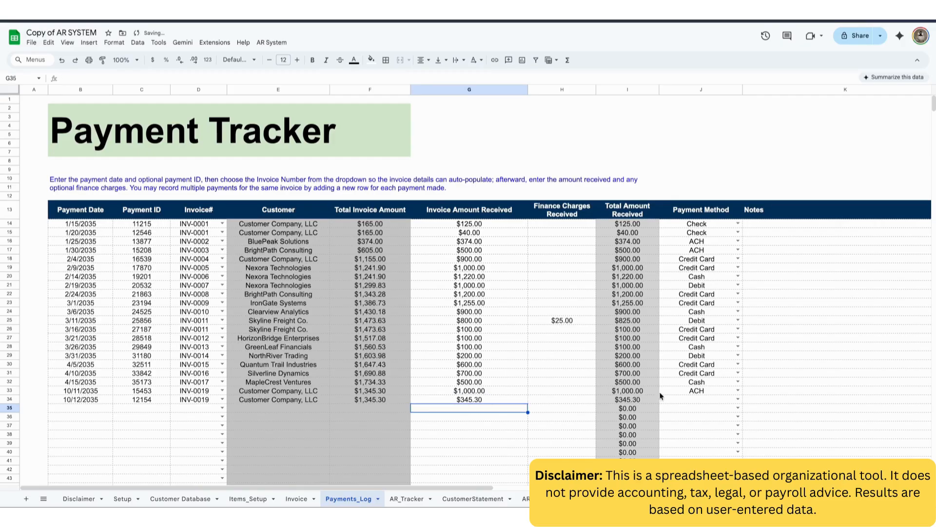
pyautogui.click(732, 404)
pyautogui.click(689, 424)
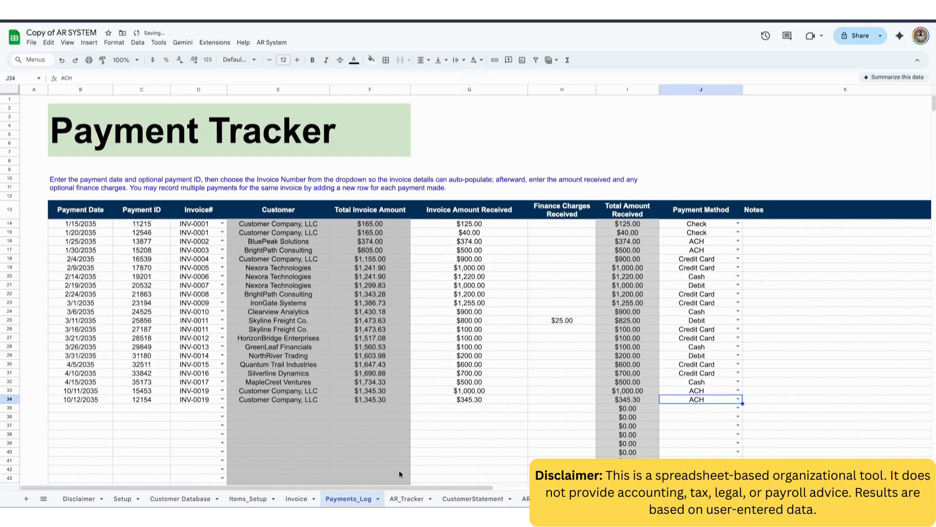
# Step: Compare the INV-0019 row's amounts paid, date paid and balance in AR_Tracker with its two payment entries in Payments_Log
pyautogui.click(406, 498)
pyautogui.hscroll(10, 468, 293)
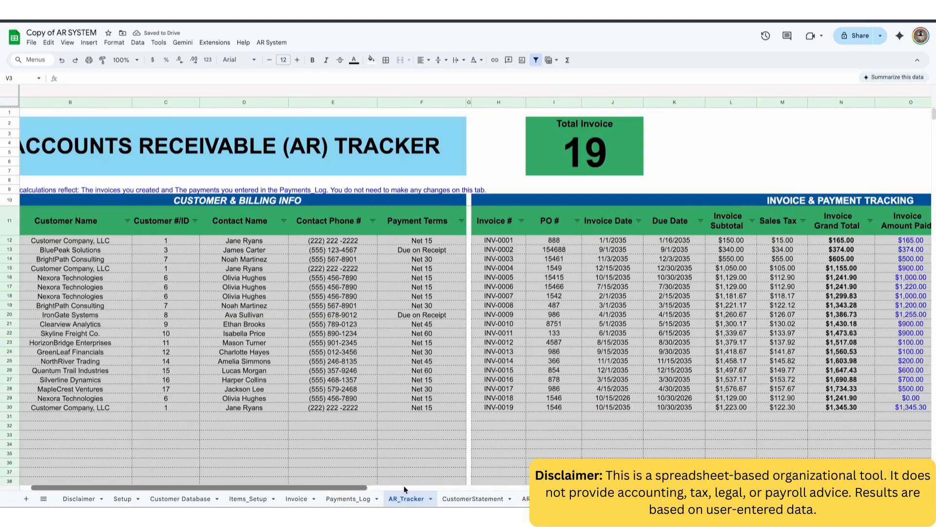
pyautogui.hscroll(4, 538, 425)
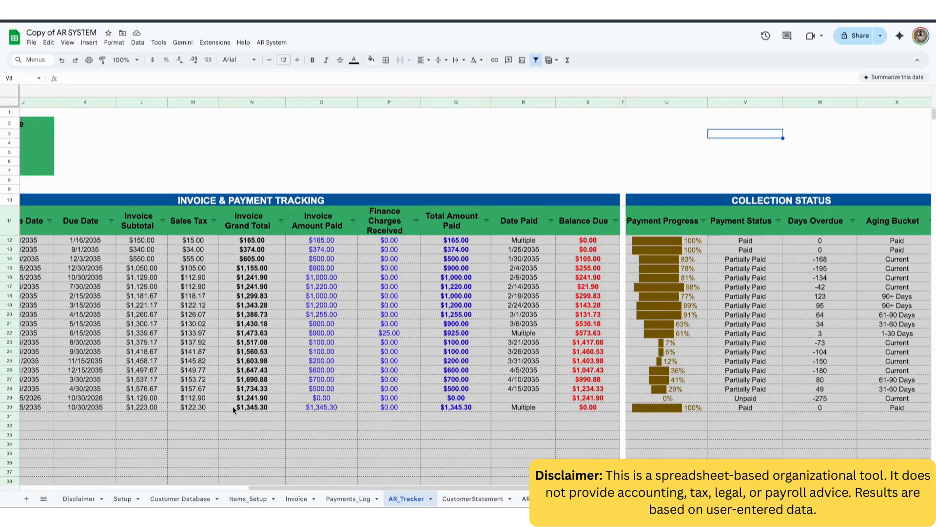
pyautogui.click(354, 498)
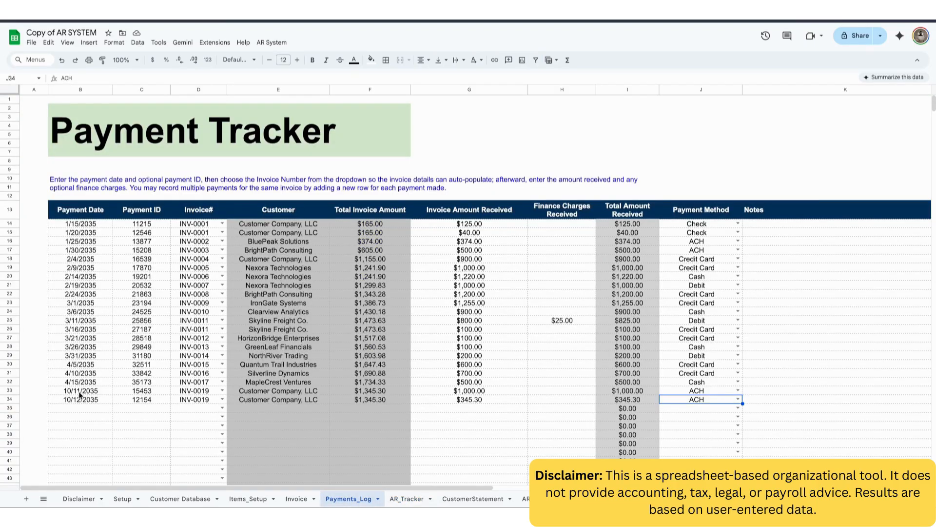
pyautogui.click(407, 498)
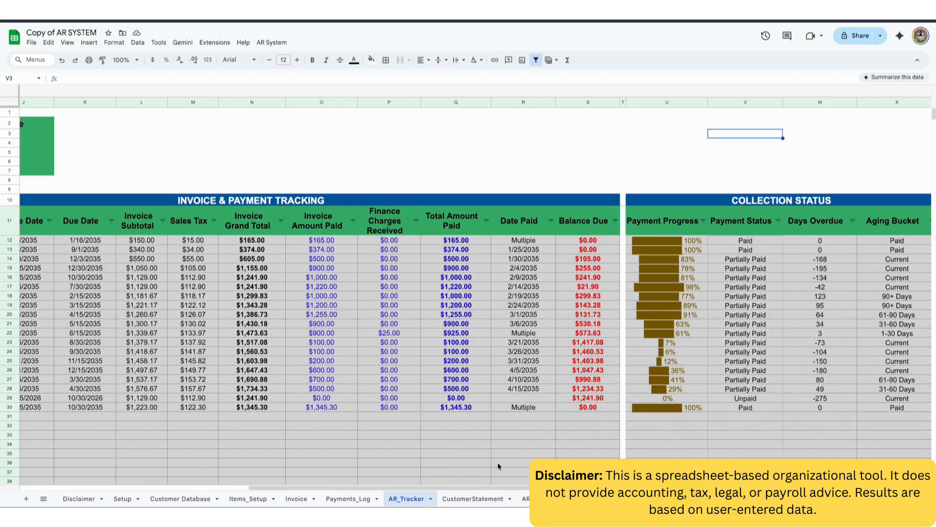
pyautogui.click(356, 502)
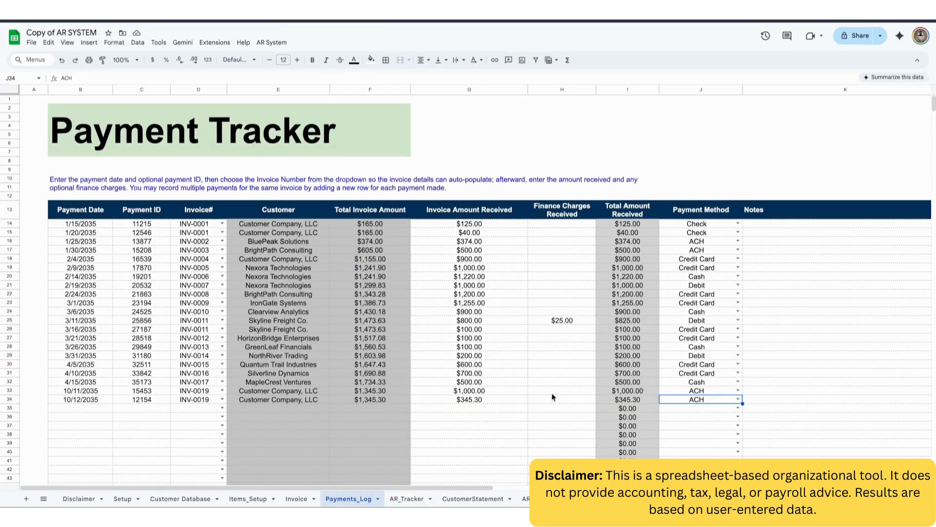
pyautogui.click(418, 500)
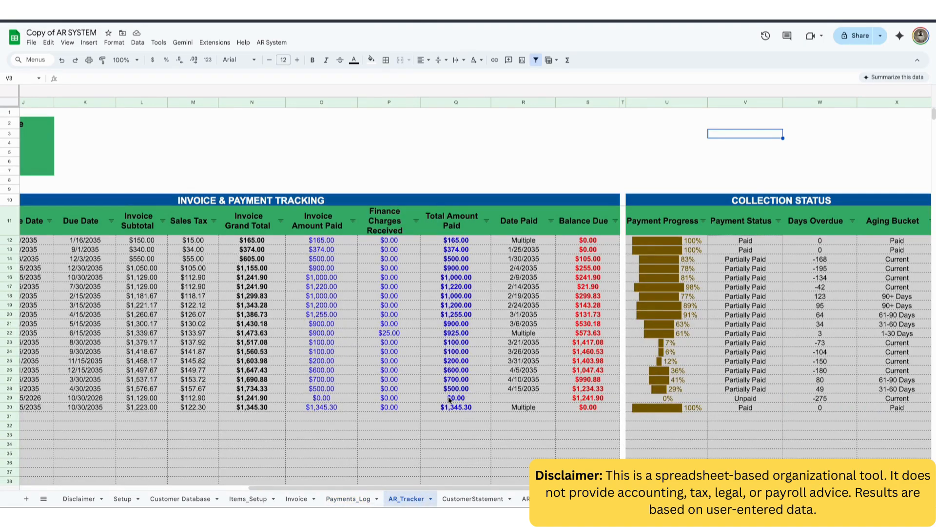
# Step: Examine the payment progress, status, aging and follow-up columns in AR_Tracker and return to the sheet's first columns
pyautogui.moveTo(479, 485); pyautogui.dragTo(553, 486)
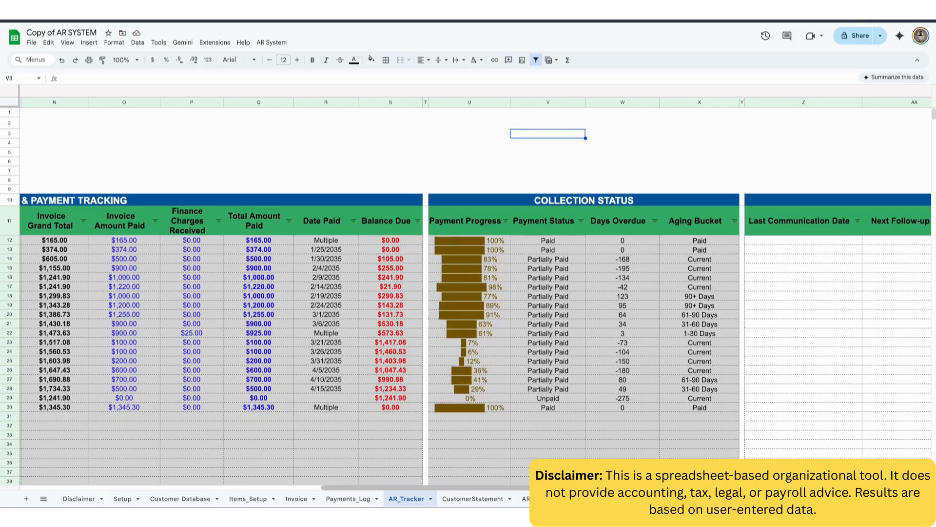
pyautogui.moveTo(634, 487); pyautogui.dragTo(755, 488)
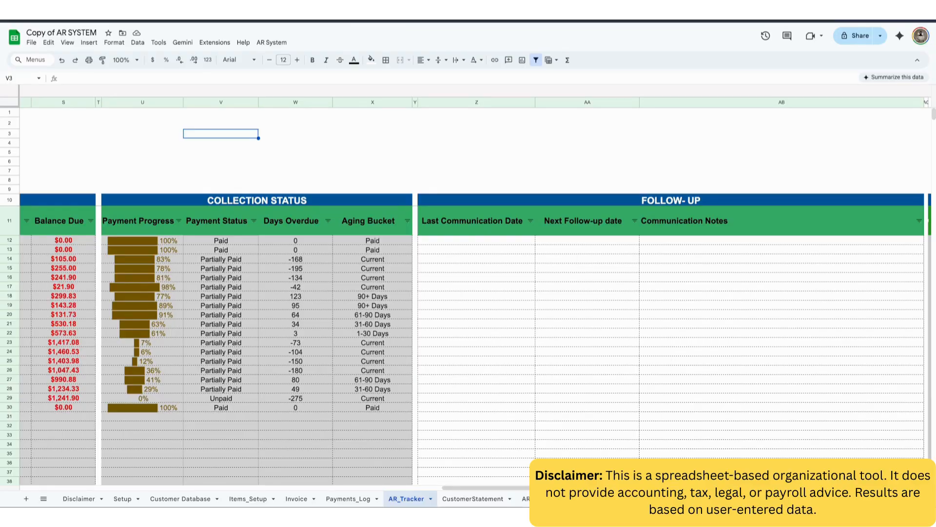
pyautogui.moveTo(645, 488); pyautogui.dragTo(256, 473)
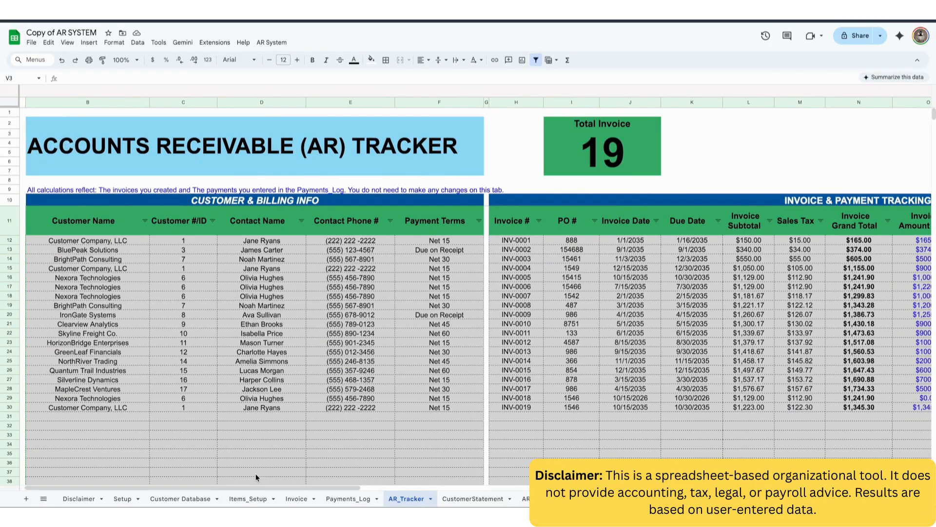
# Step: Open the CustomerStatement sheet and examine its invoice list and the Statement Begin Date and End Date cells
pyautogui.click(461, 499)
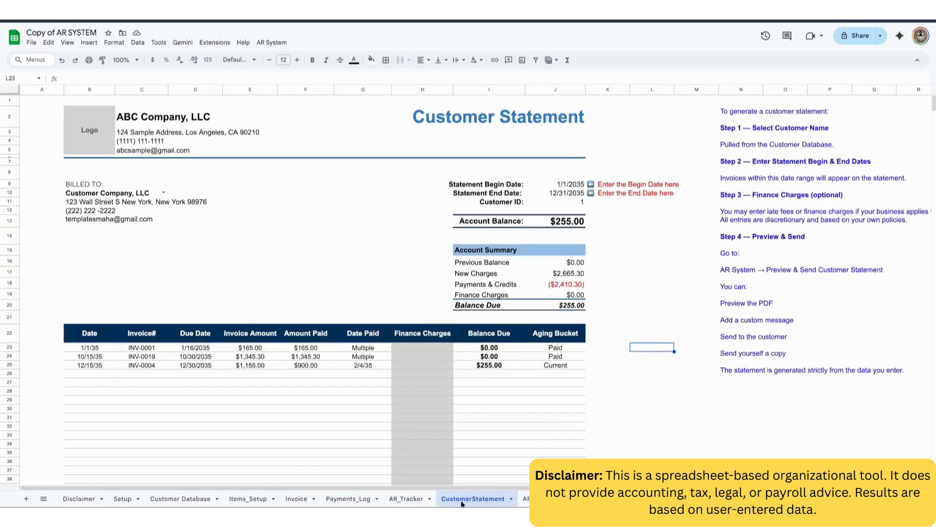
pyautogui.click(635, 369)
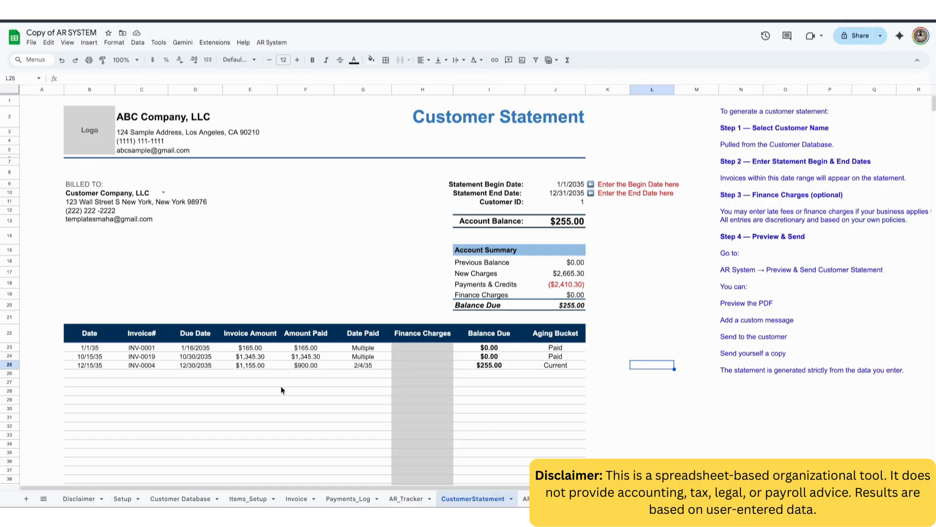
pyautogui.click(569, 185)
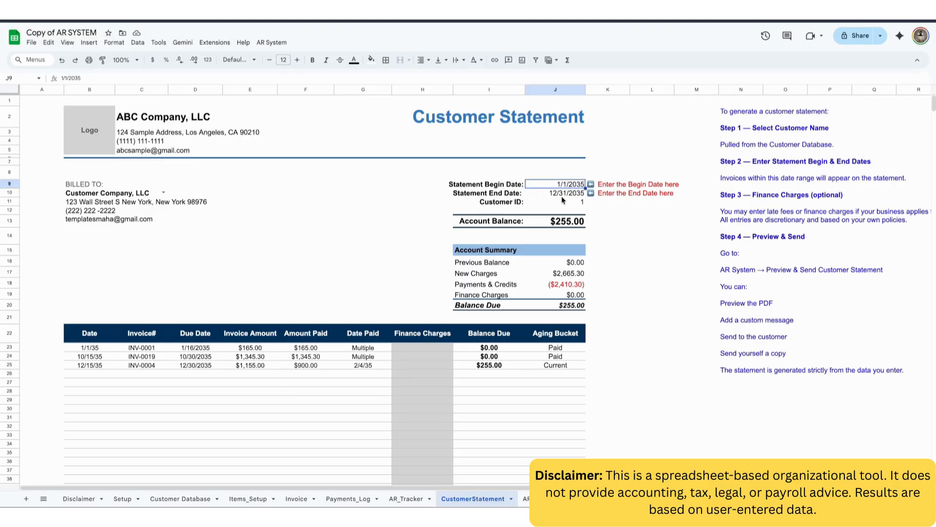
pyautogui.click(565, 194)
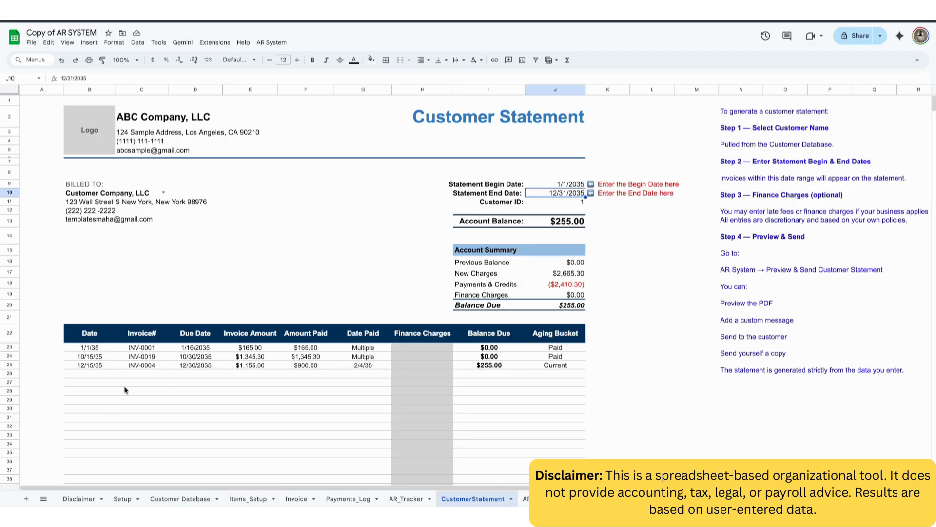
# Step: Switch the statement's billed customer to BluePeak Solutions and back to Customer Company, LLC
pyautogui.click(164, 193)
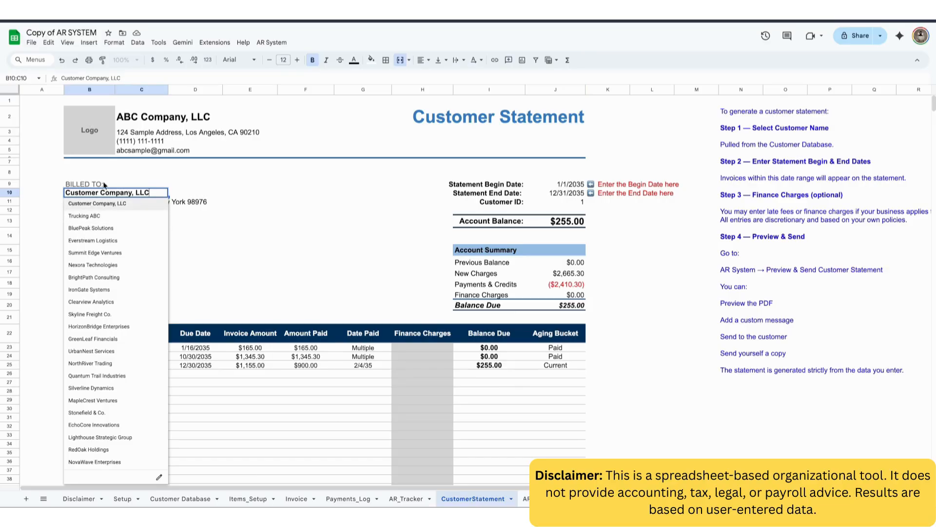
pyautogui.click(104, 230)
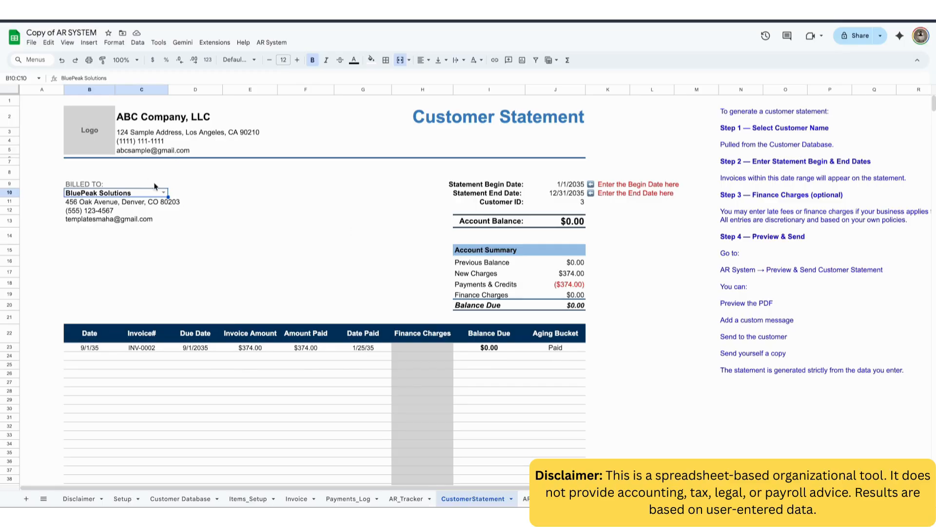
pyautogui.click(163, 192)
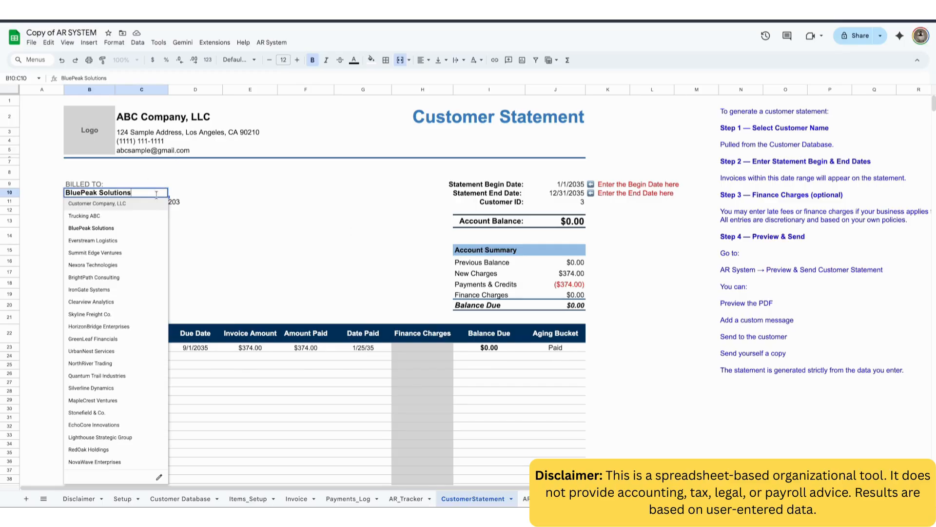
pyautogui.click(109, 204)
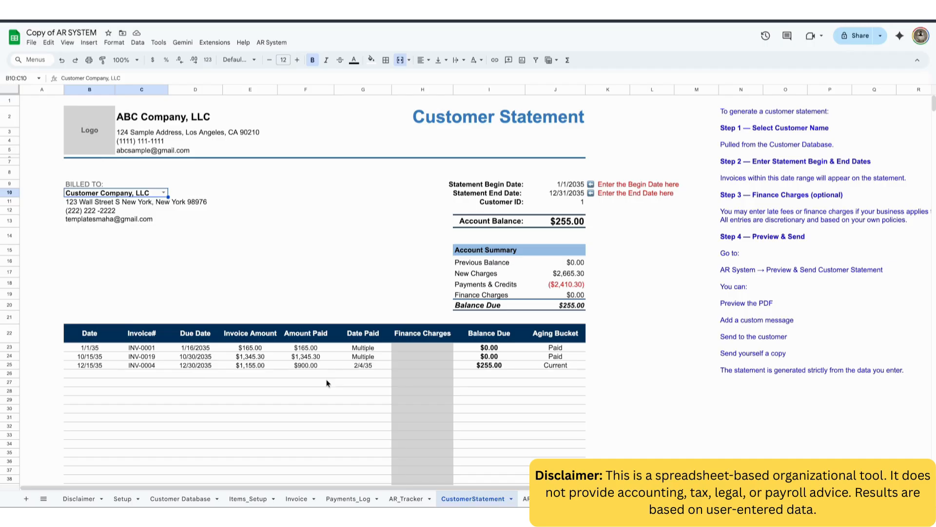
# Step: Set the Statement Begin Date to 1/1/2035 and the Statement End Date to 1/31/2035
pyautogui.click(569, 187)
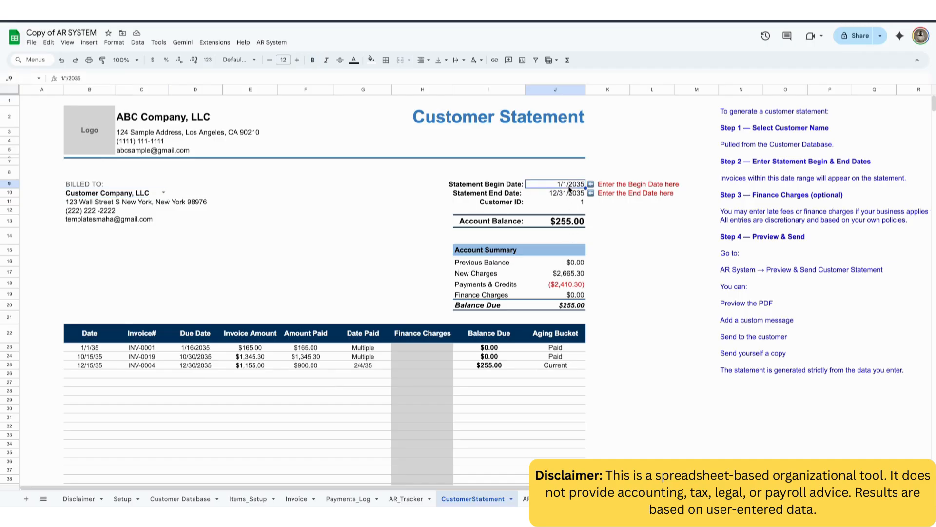
pyautogui.write('1/1/2035')
pyautogui.click(651, 247)
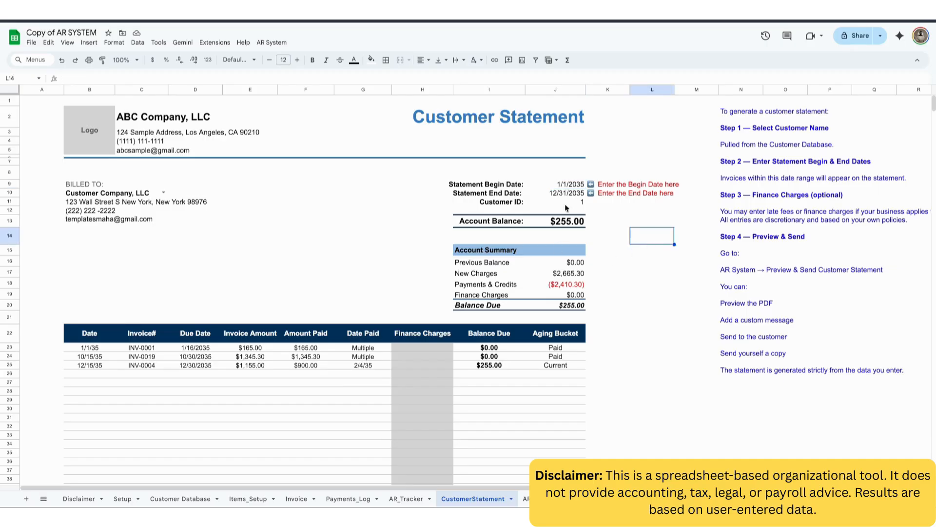
pyautogui.click(569, 190)
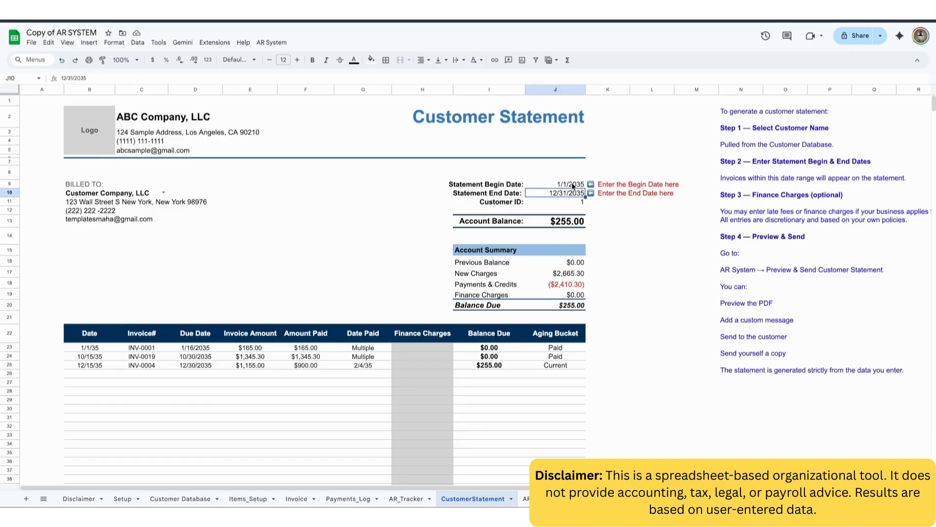
pyautogui.click(567, 187)
pyautogui.click(565, 194)
pyautogui.write('1/31/2035')
pyautogui.press('Return')
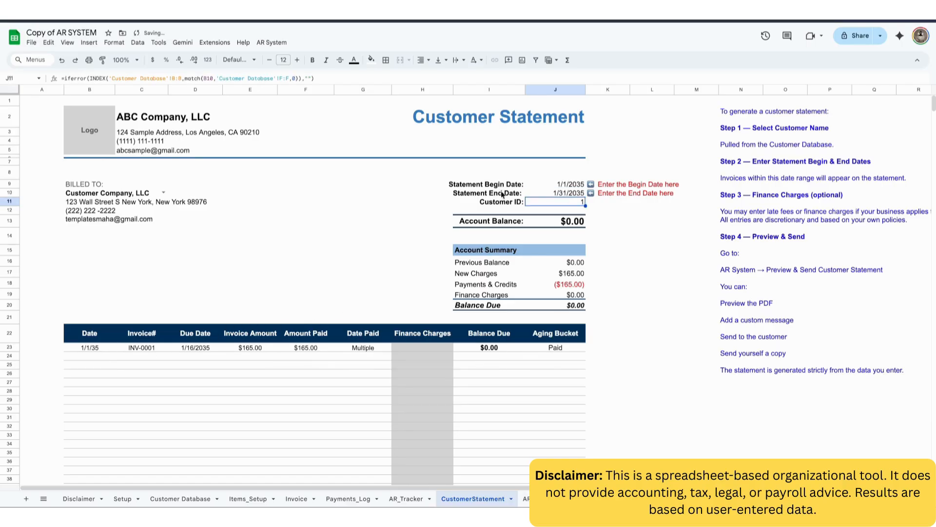
# Step: Set the Statement End Date to 12/31/2035
pyautogui.click(547, 190)
pyautogui.write('12/31')
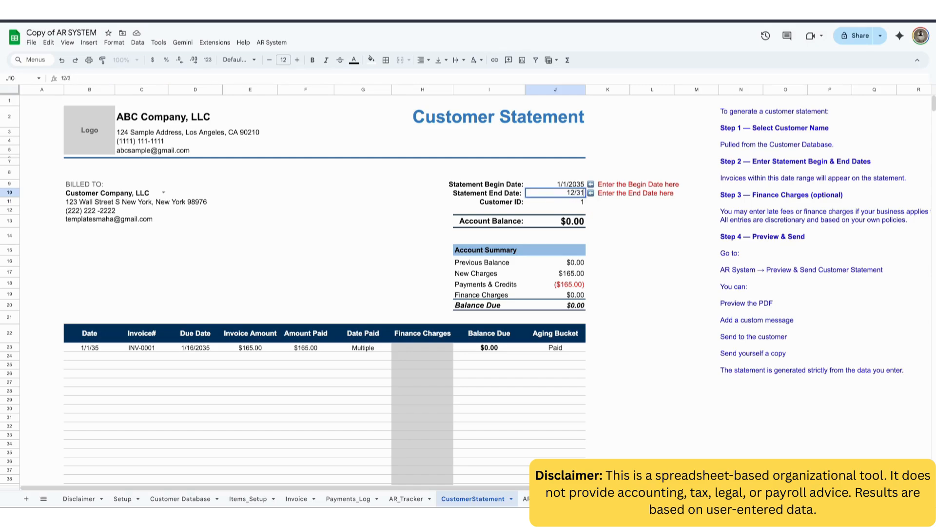
pyautogui.write('/2035')
pyautogui.press('Return')
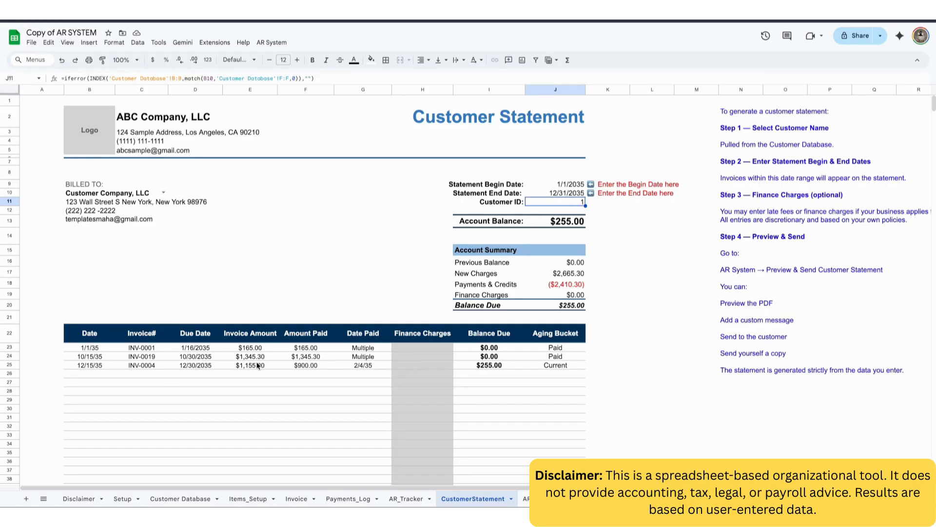
# Step: Enter a finance charge of 25 for invoice INV-0004 in the customer statement
pyautogui.click(416, 347)
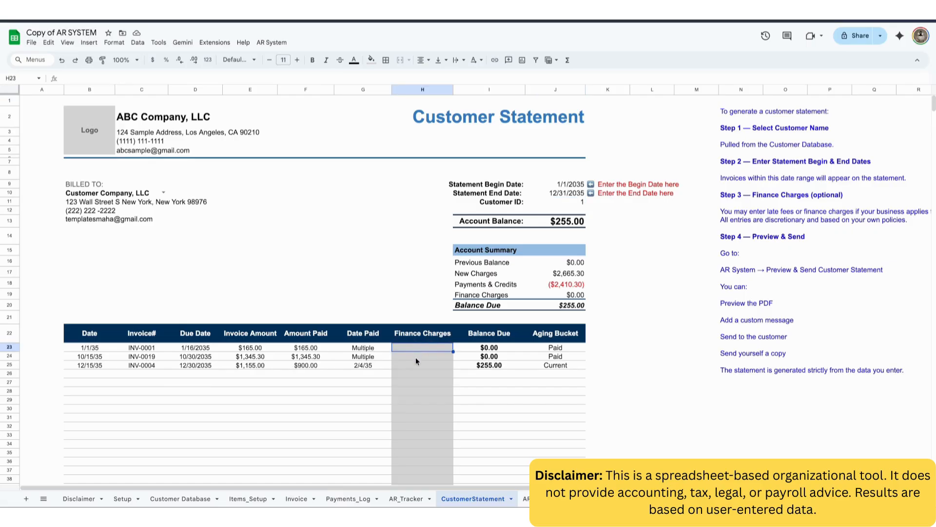
pyautogui.click(416, 356)
pyautogui.click(415, 365)
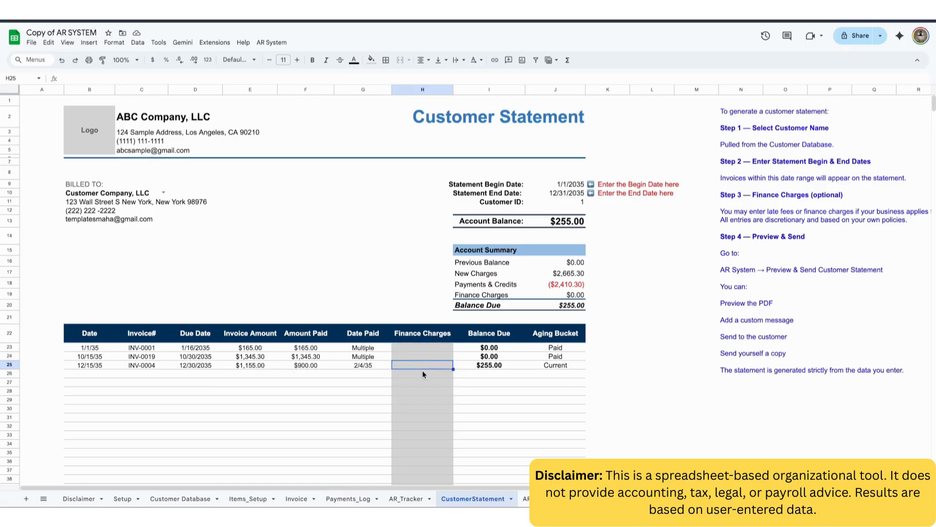
pyautogui.write('25')
pyautogui.press('Return')
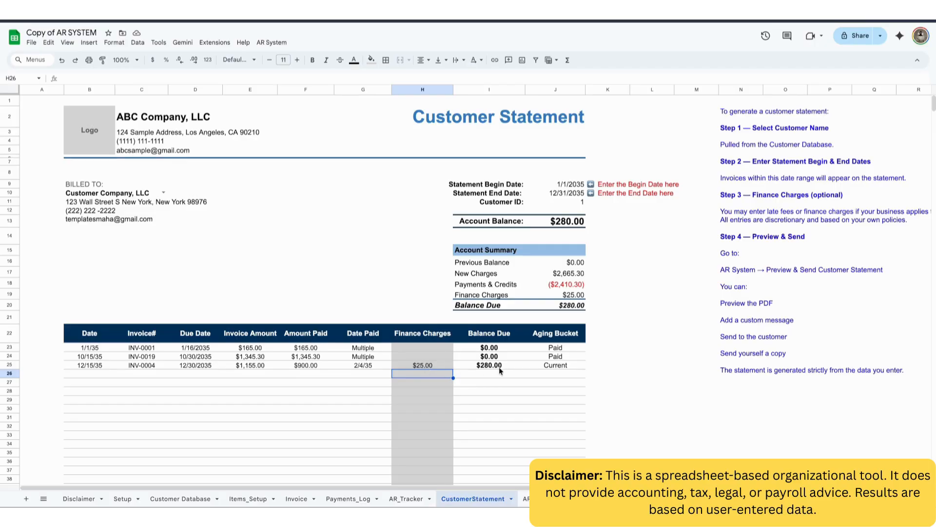
pyautogui.click(608, 318)
# Step: Preview the customer statement as a PDF and email it to the customer without an optional message
pyautogui.click(272, 43)
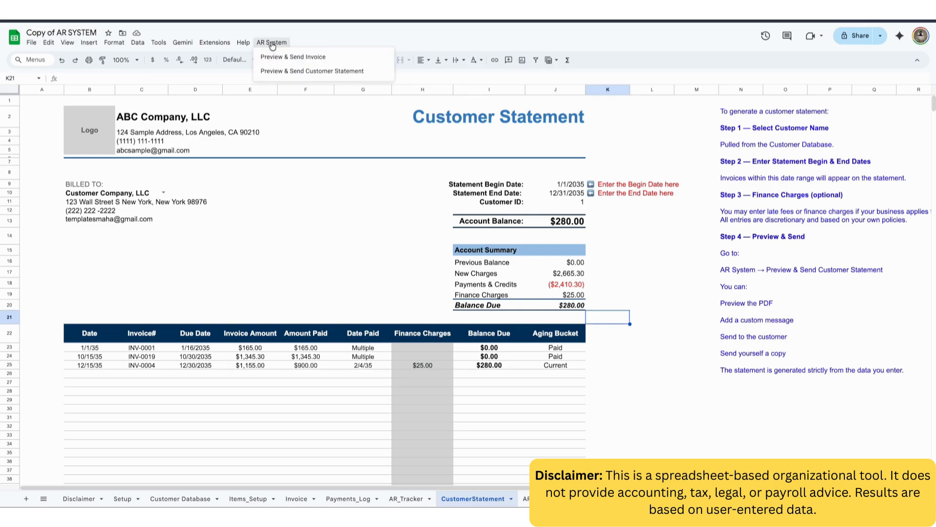
pyautogui.click(285, 72)
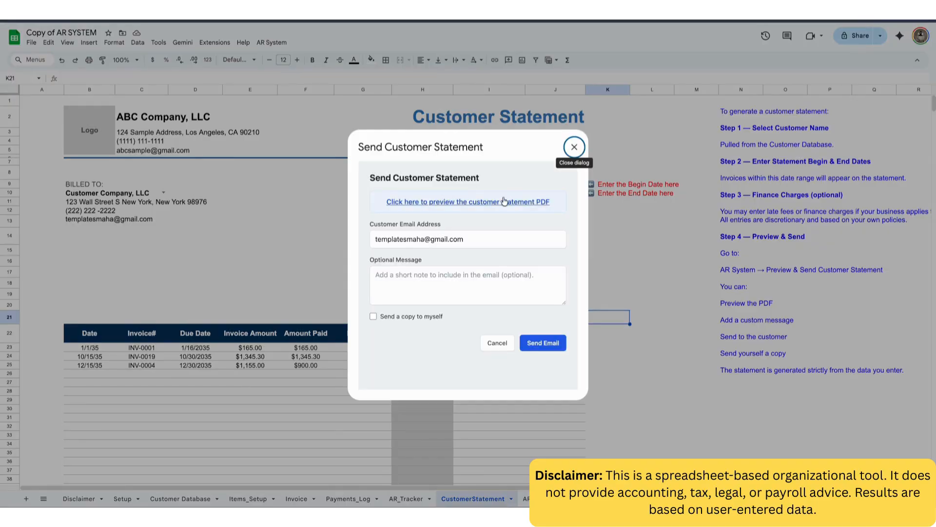
pyautogui.click(473, 205)
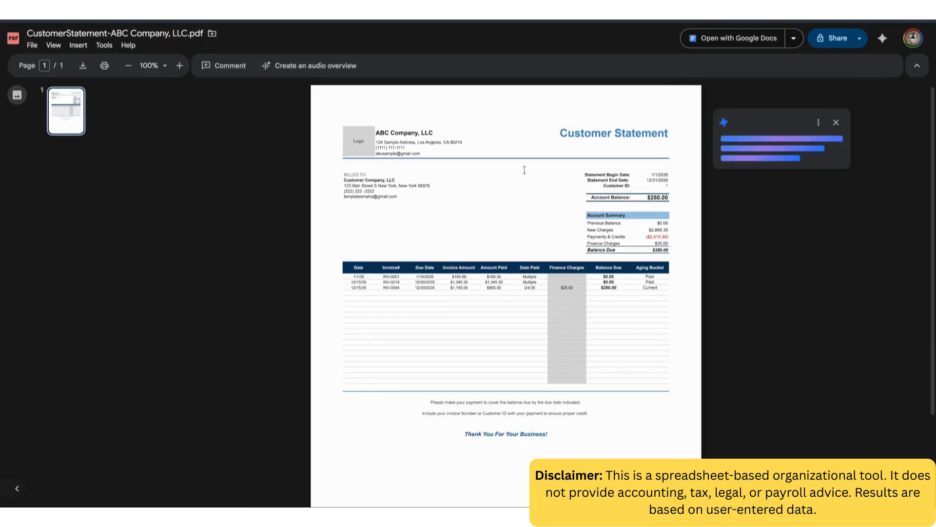
pyautogui.scroll(-3, 571, 429)
pyautogui.scroll(3, 576, 430)
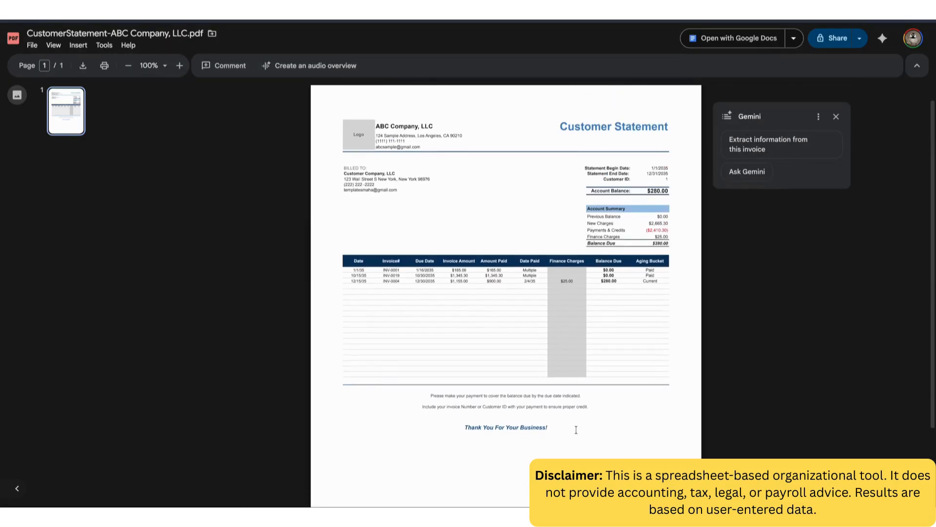
pyautogui.scroll(1, 576, 430)
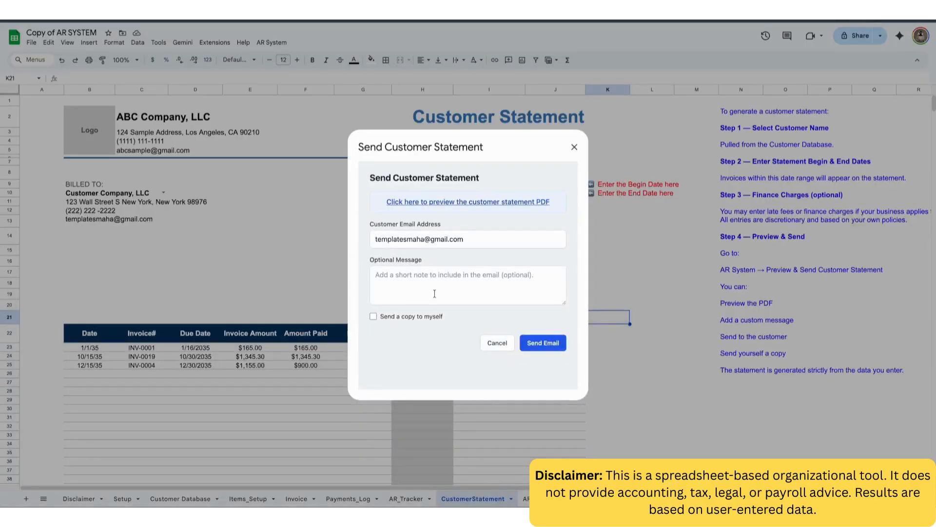
pyautogui.click(409, 283)
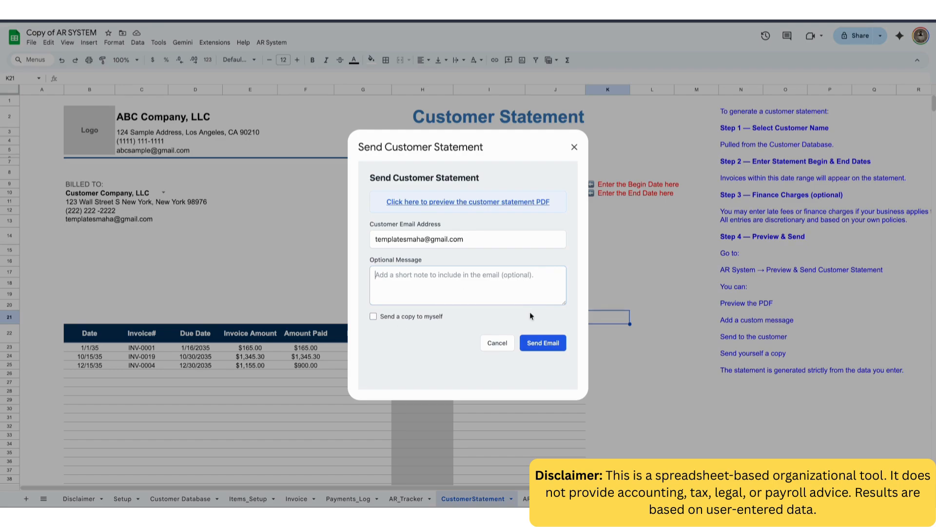
pyautogui.click(543, 344)
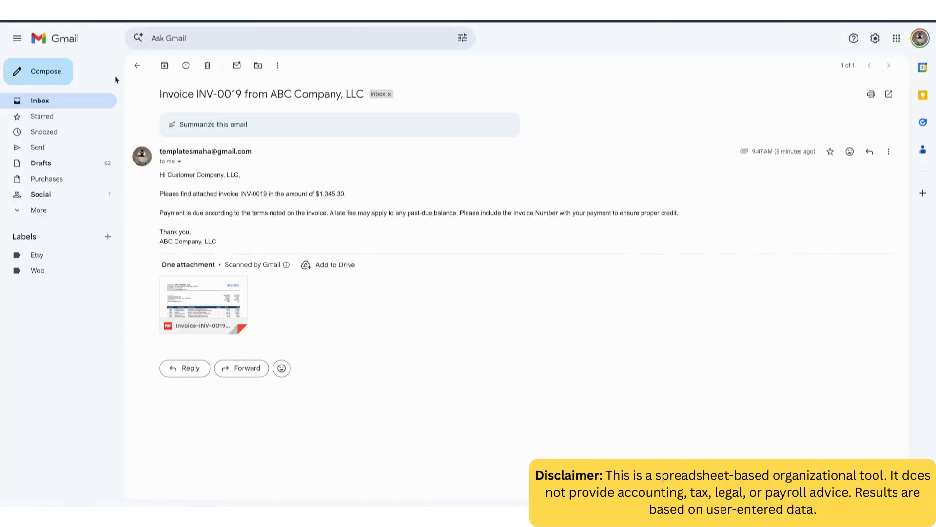
# Step: Switch to Gmail and examine the Account Statement email from ABC Company, LLC and its attached statement PDF
pyautogui.click(68, 101)
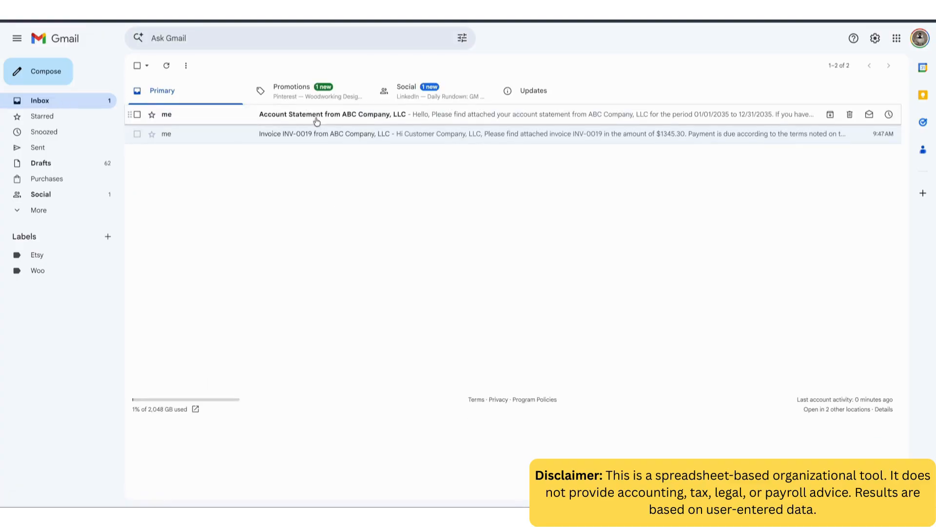
pyautogui.click(406, 122)
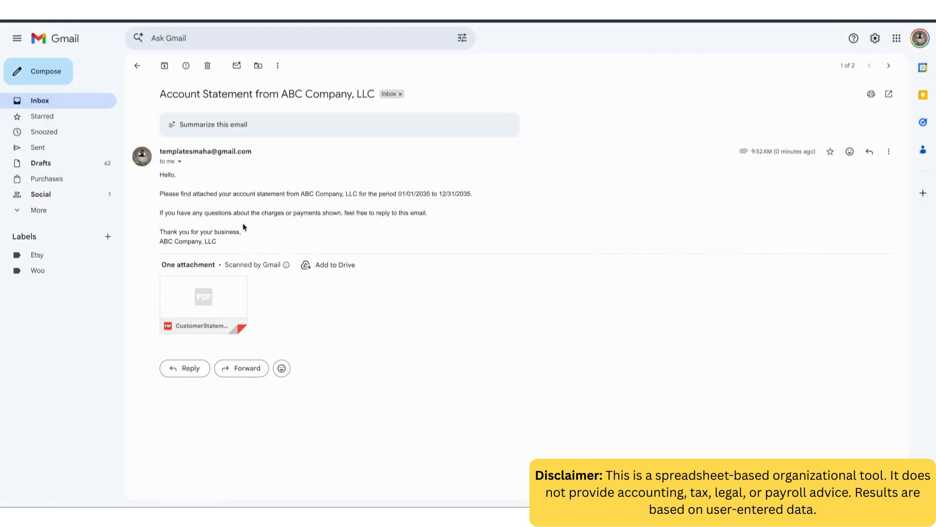
pyautogui.click(235, 297)
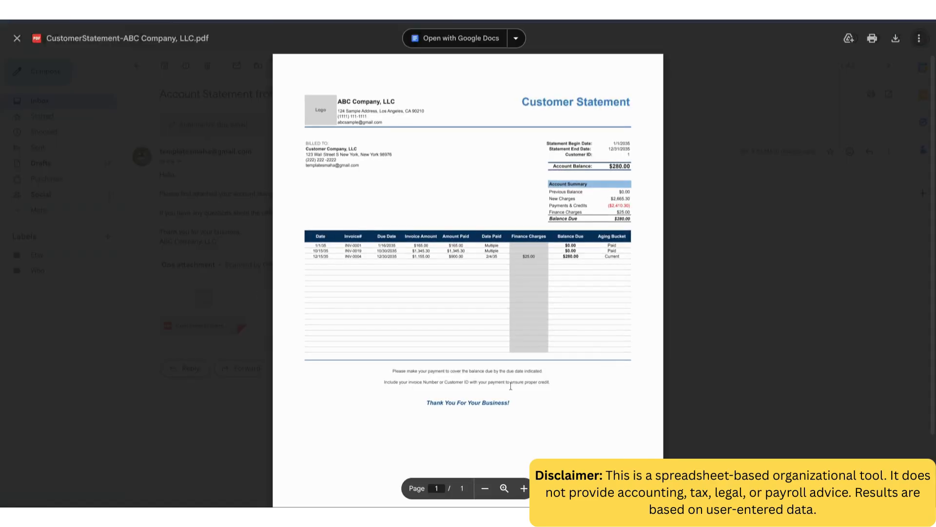
pyautogui.click(212, 414)
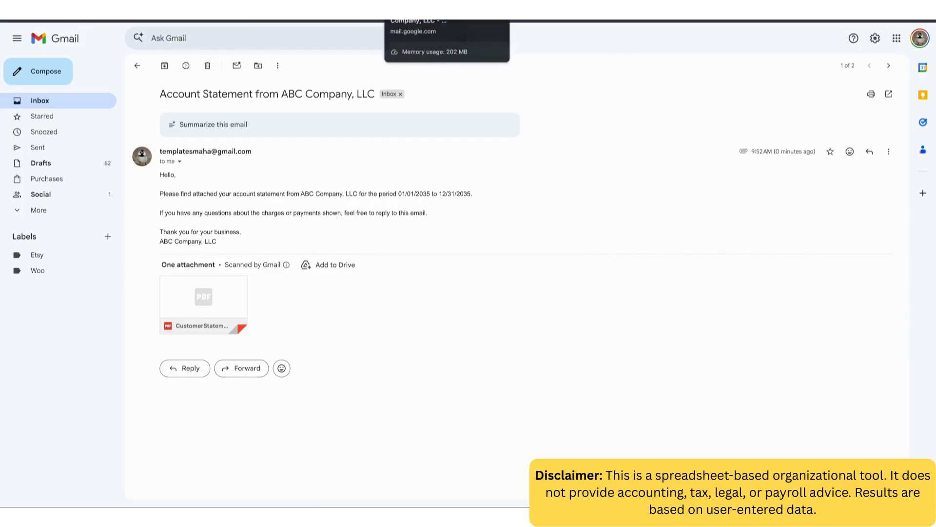
# Step: Switch back to the spreadsheet and compare the AR Aging Report with the balance and aging columns in AR_Tracker
pyautogui.click(436, 10)
pyautogui.click(657, 334)
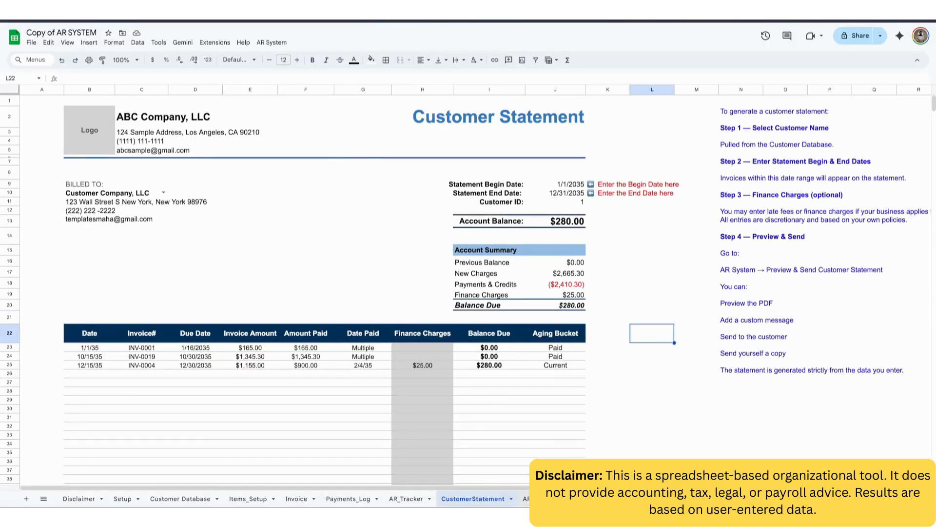
pyautogui.click(525, 498)
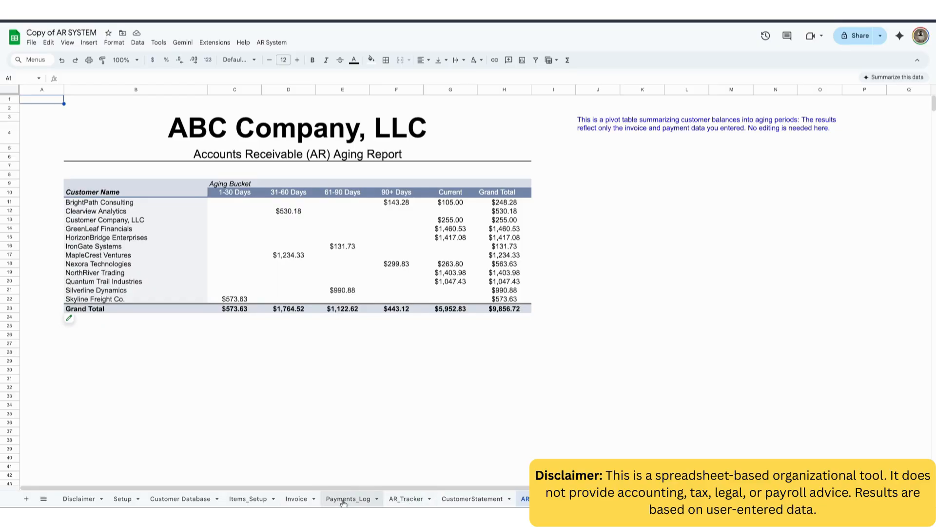
pyautogui.click(404, 499)
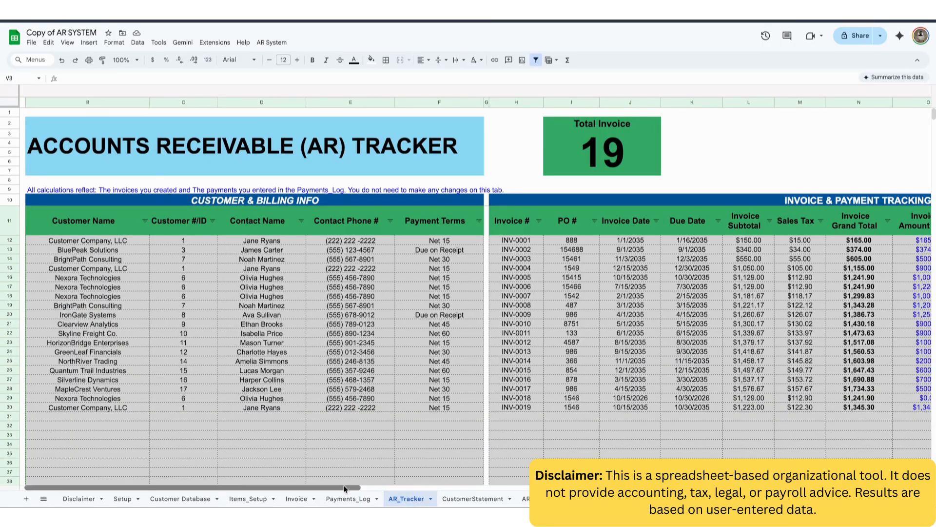
pyautogui.hscroll(10, 537, 361)
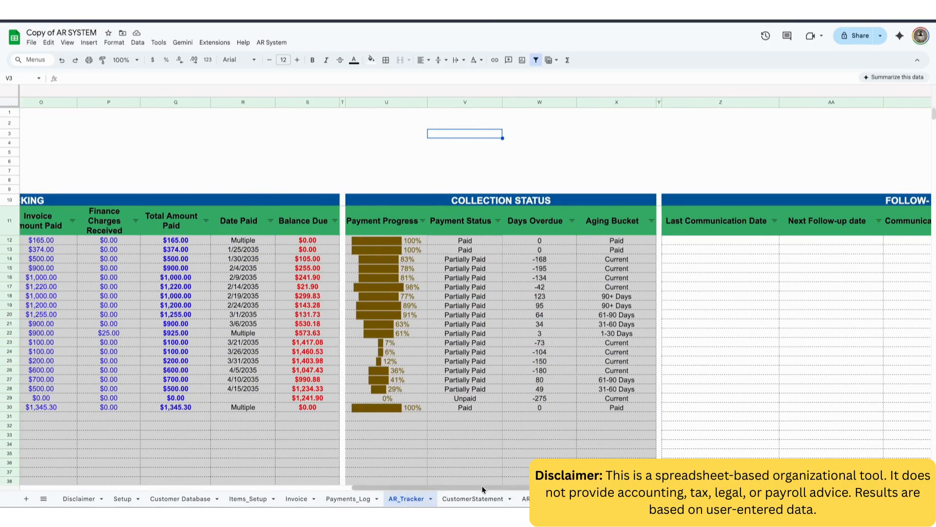
pyautogui.click(473, 498)
pyautogui.click(526, 498)
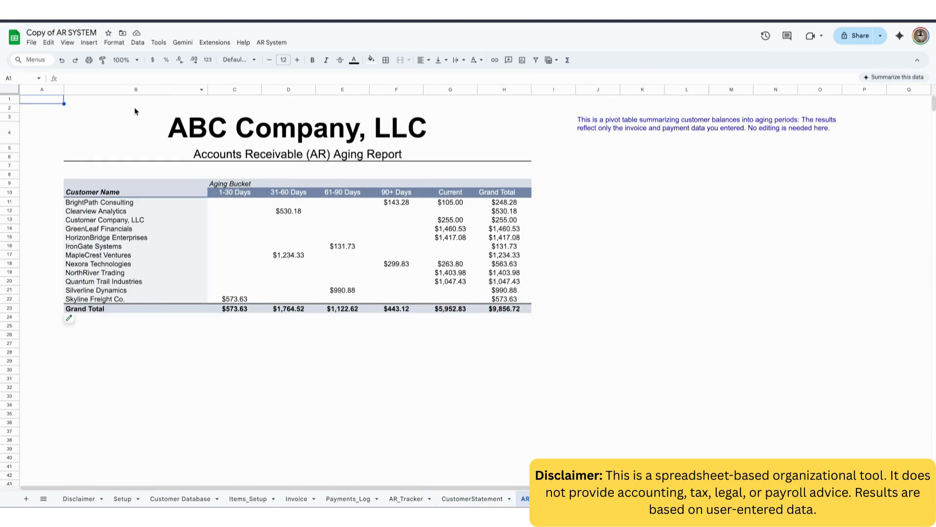
# Step: Preview a printout of the AR Aging Report limited to cells B2:H43 in portrait orientation and cancel the printing
pyautogui.moveTo(136, 108); pyautogui.dragTo(443, 411)
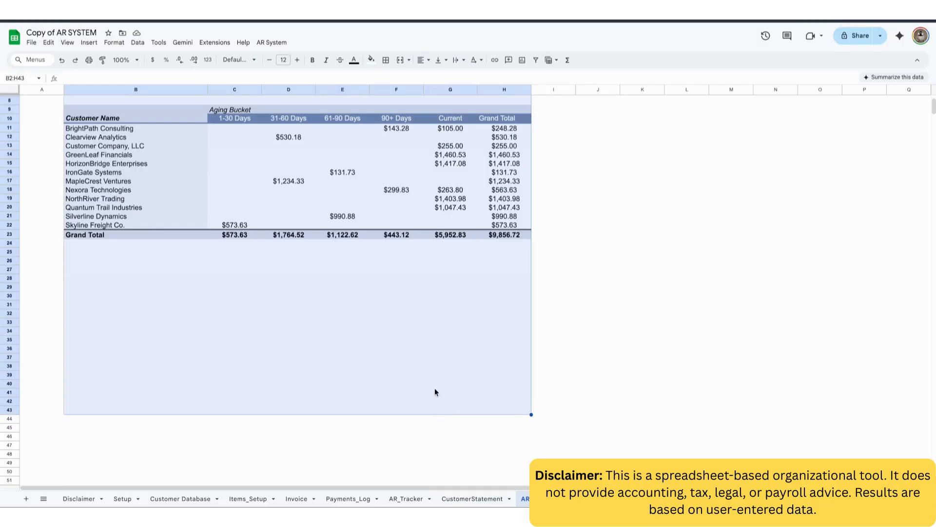
pyautogui.scroll(3, 429, 371)
pyautogui.click(32, 43)
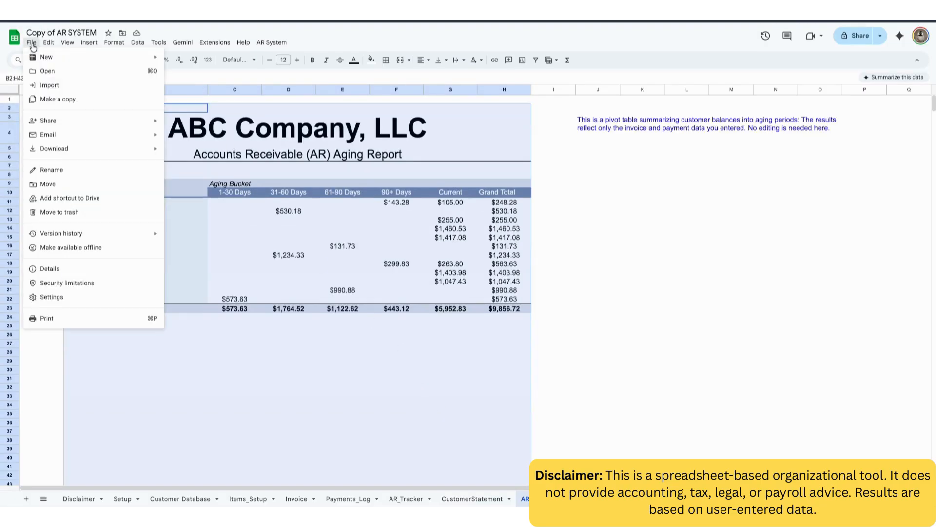
pyautogui.click(82, 321)
pyautogui.click(838, 80)
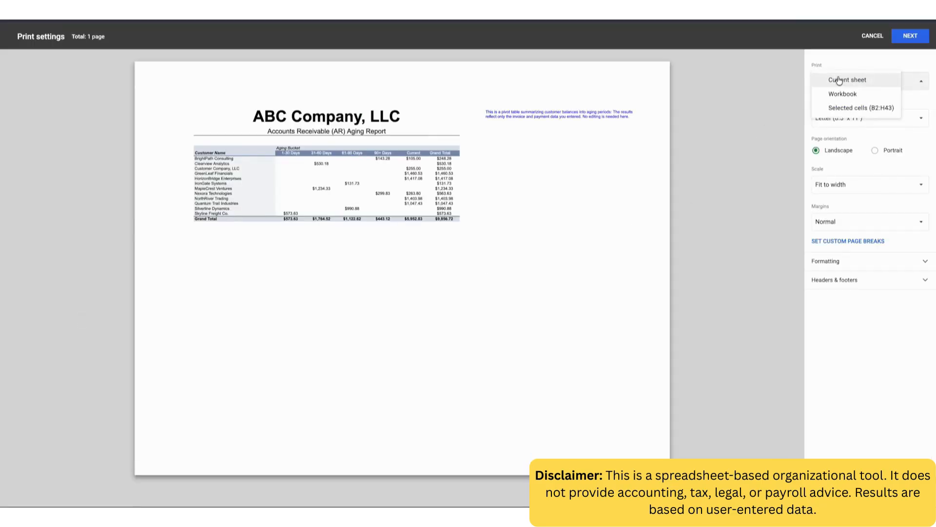
pyautogui.click(861, 108)
pyautogui.click(875, 151)
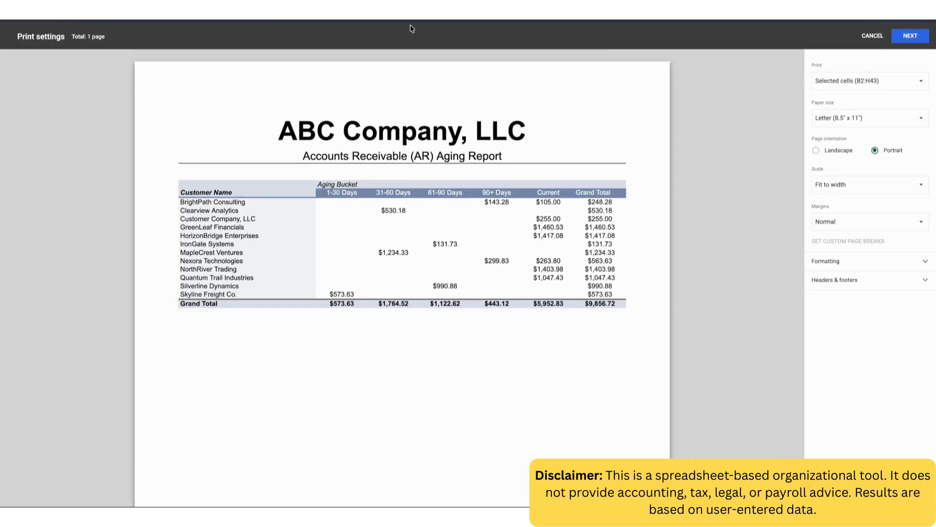
pyautogui.click(872, 36)
pyautogui.click(609, 238)
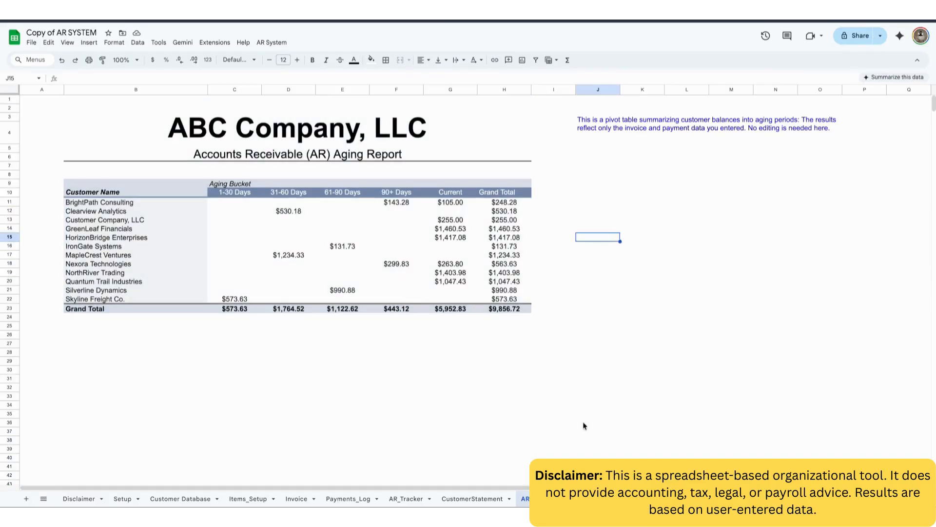
# Step: Open the AR Cash Flow Projection sheet and set its End Period date to 1/31/2035
pyautogui.click(602, 499)
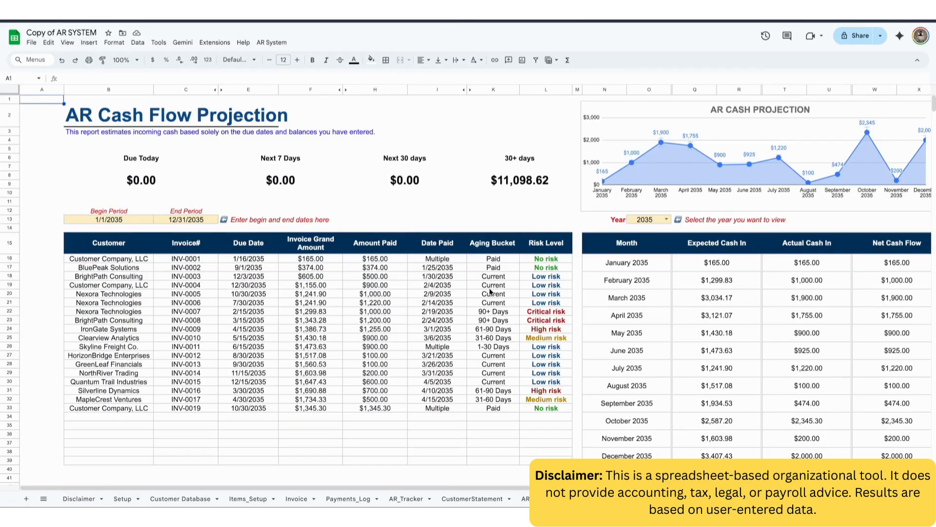
pyautogui.click(137, 222)
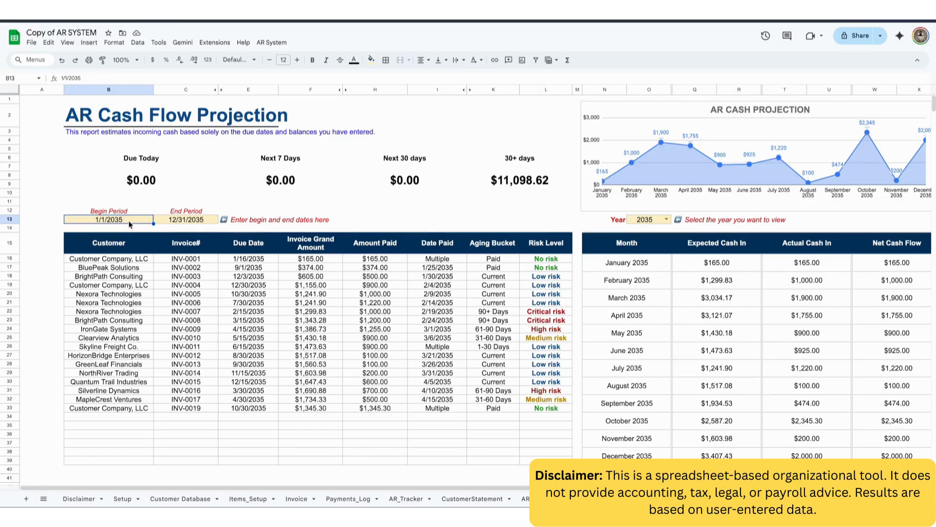
pyautogui.click(193, 221)
pyautogui.write('1')
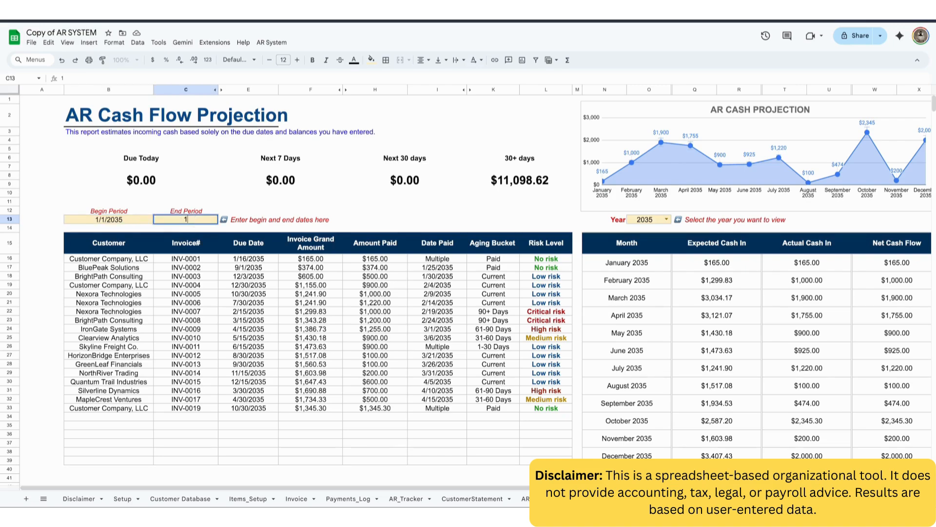
pyautogui.write('/31/2035')
pyautogui.press('Return')
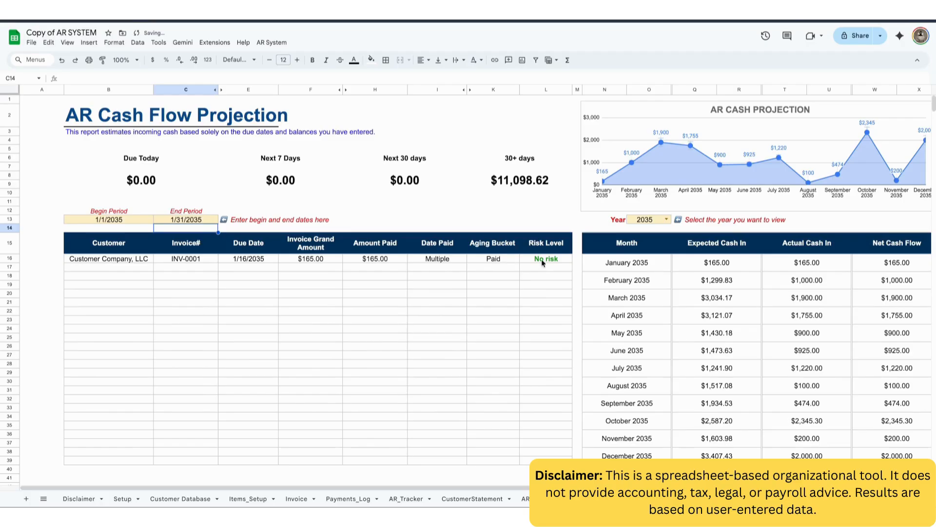
# Step: Set the cash flow projection's End Period date to 12/31/2035
pyautogui.click(184, 220)
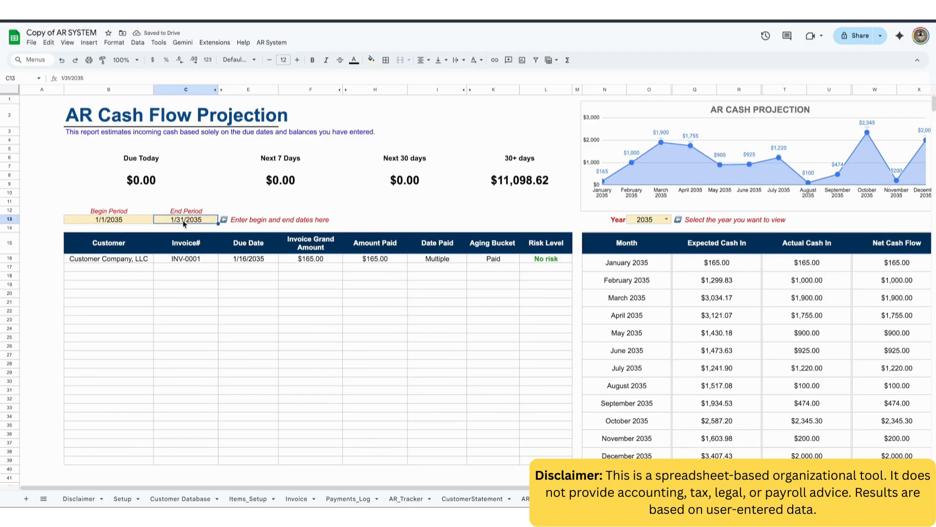
pyautogui.write('12/31/2035')
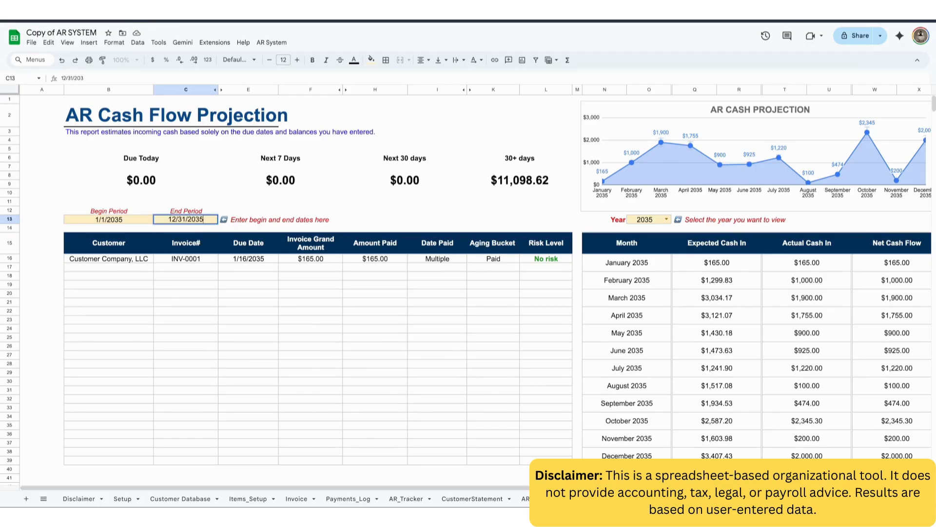
pyautogui.press('Return')
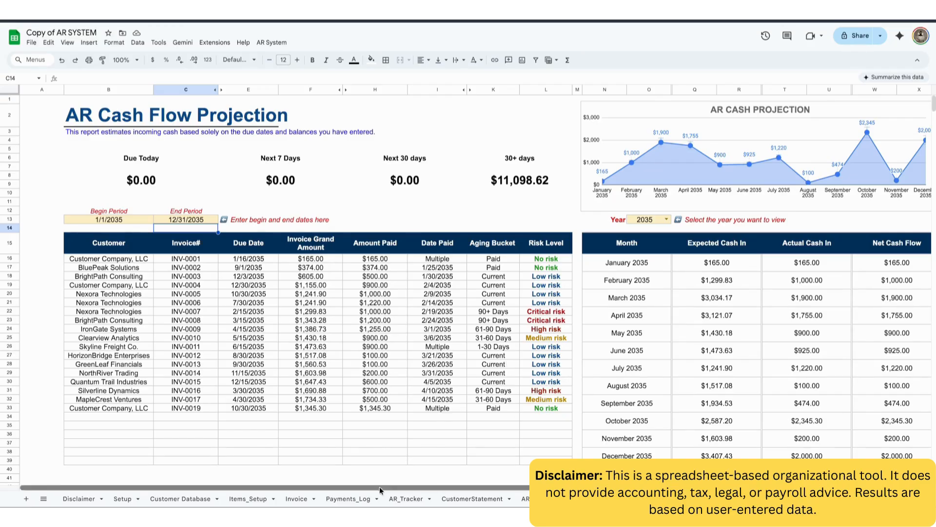
# Step: Examine the monthly cash projection chart and table, and check the years offered for them without choosing another one
pyautogui.moveTo(380, 487); pyautogui.dragTo(468, 487)
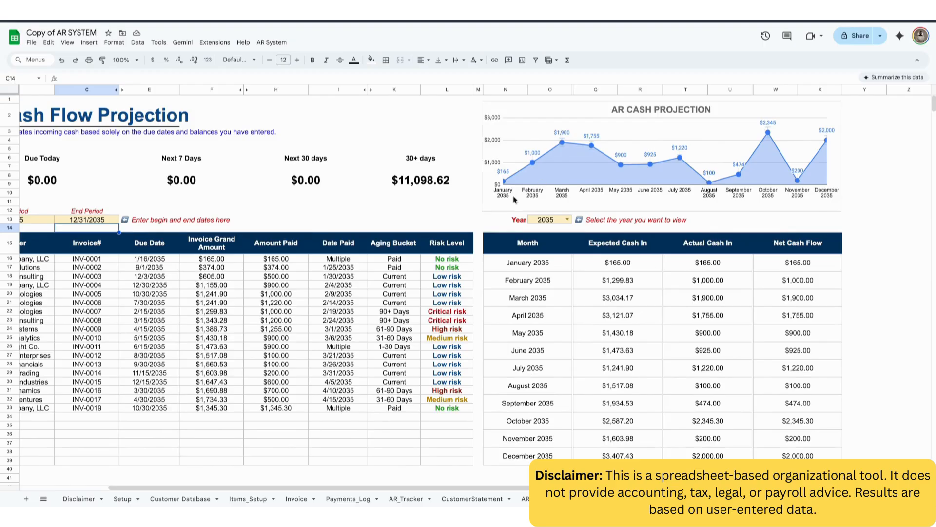
pyautogui.click(565, 219)
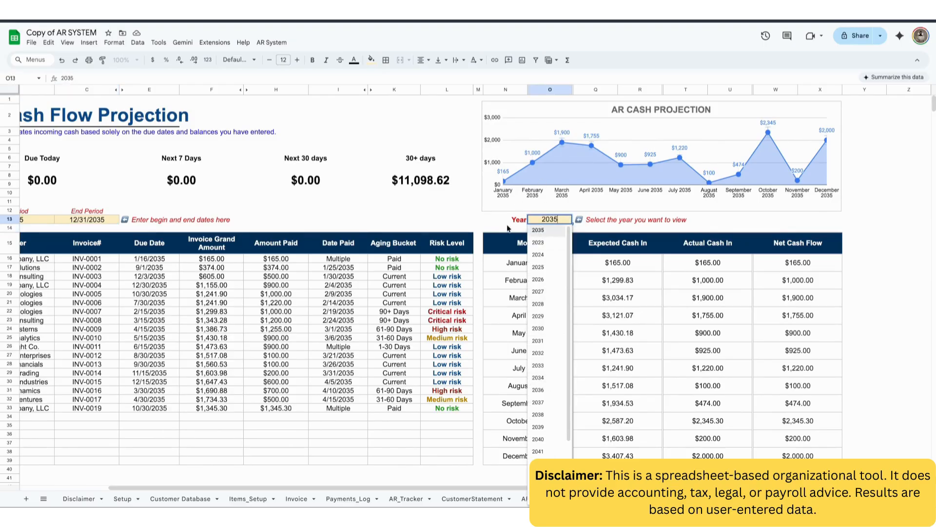
pyautogui.click(494, 223)
pyautogui.click(567, 220)
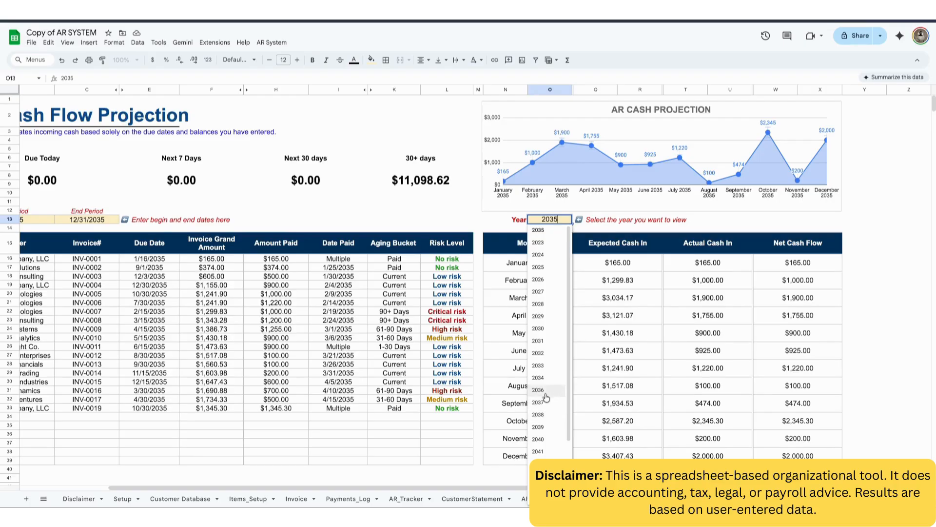
pyautogui.click(652, 222)
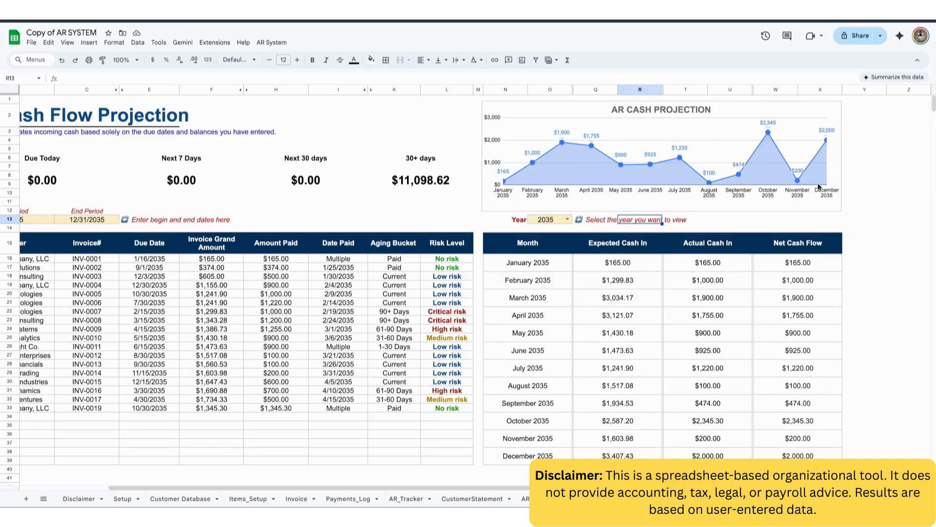
pyautogui.click(867, 236)
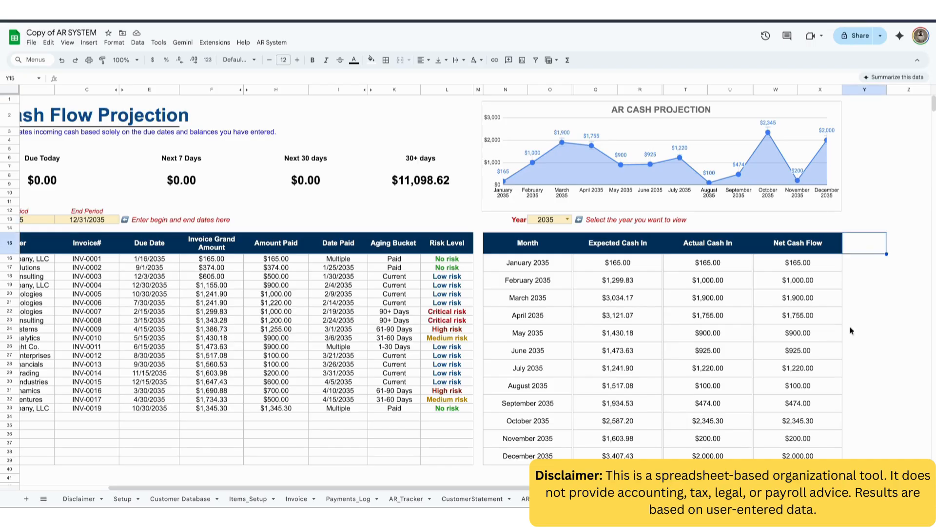
# Step: Revisit the AR_Tracker, Payments_Log and Invoice sheets and return to the AR Cash Flow Projection
pyautogui.hscroll(-3, 412, 478)
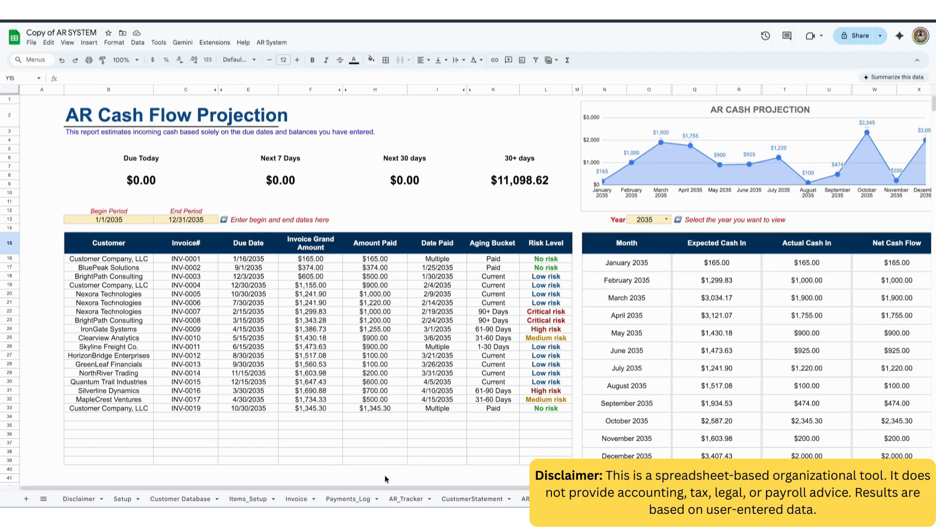
pyautogui.click(403, 498)
pyautogui.click(349, 499)
pyautogui.click(295, 499)
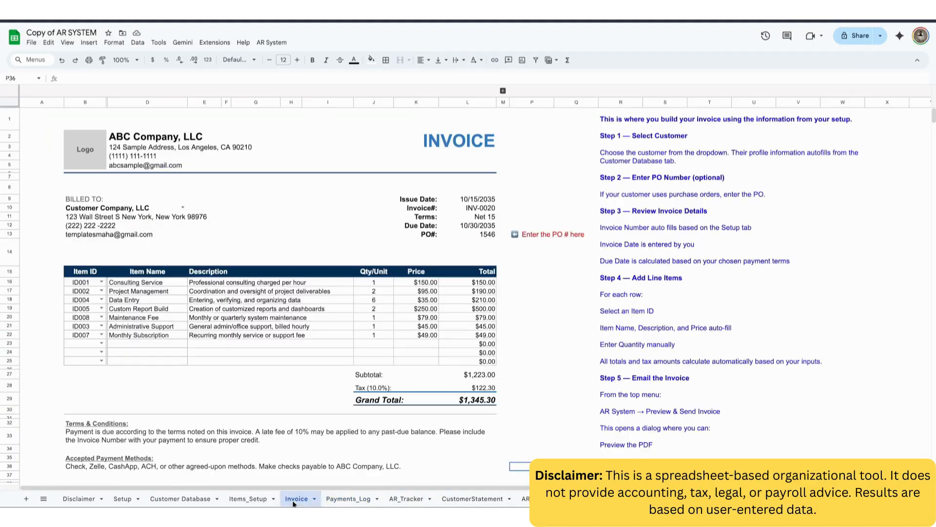
pyautogui.click(346, 500)
pyautogui.click(296, 498)
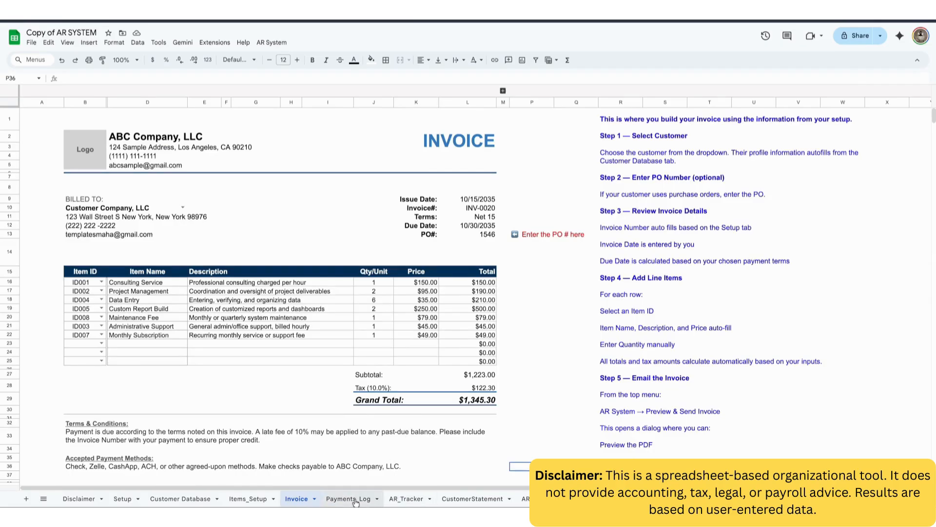
pyautogui.click(525, 499)
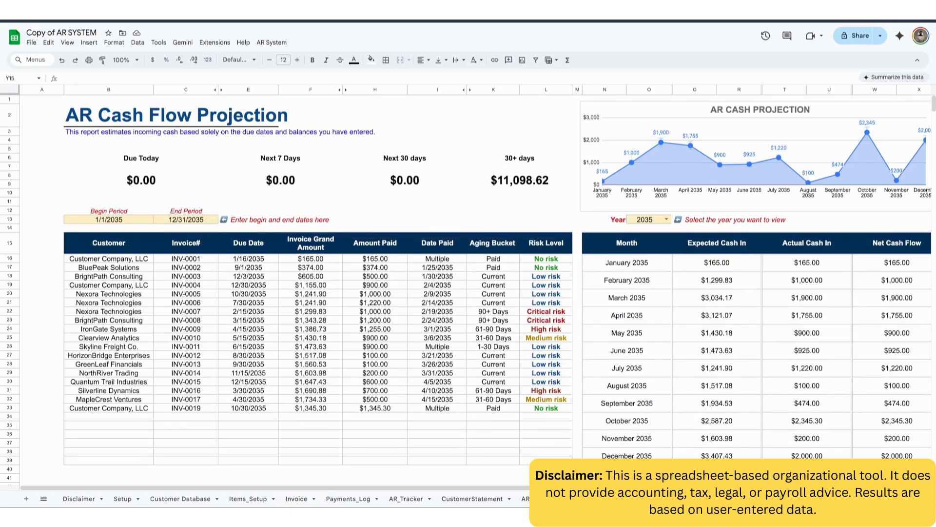
pyautogui.click(577, 469)
pyautogui.press('Right')
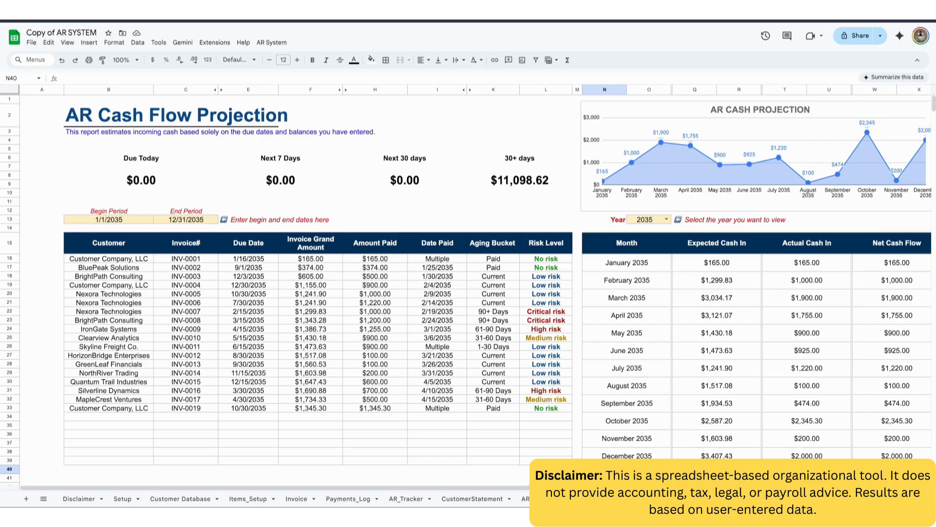